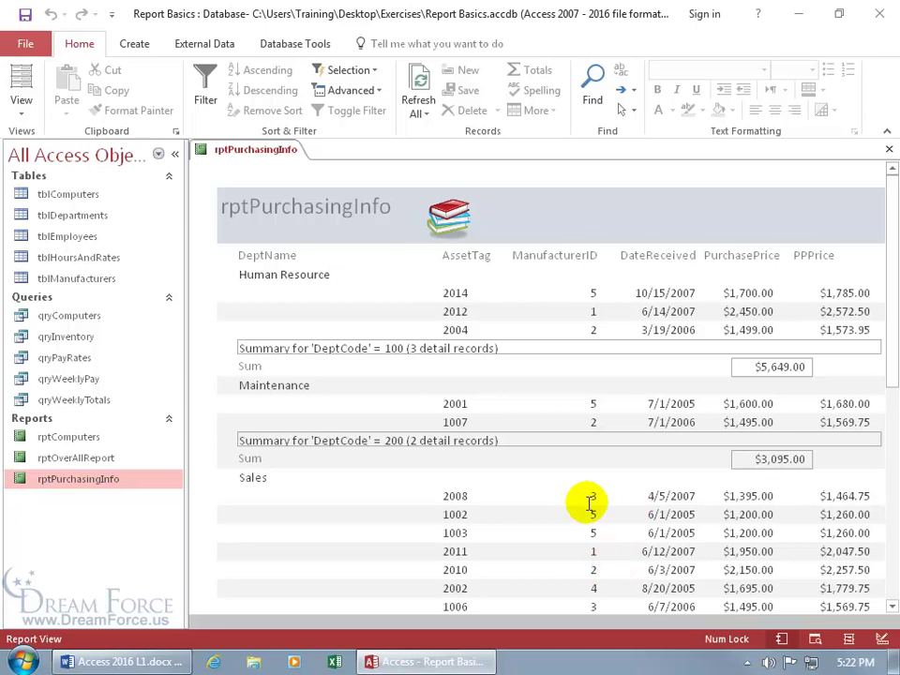
# Step: Switch the report to Design View and set the Report Header Back Color to Accent 2, Lighter 60%
pyautogui.rightClick(254, 155)
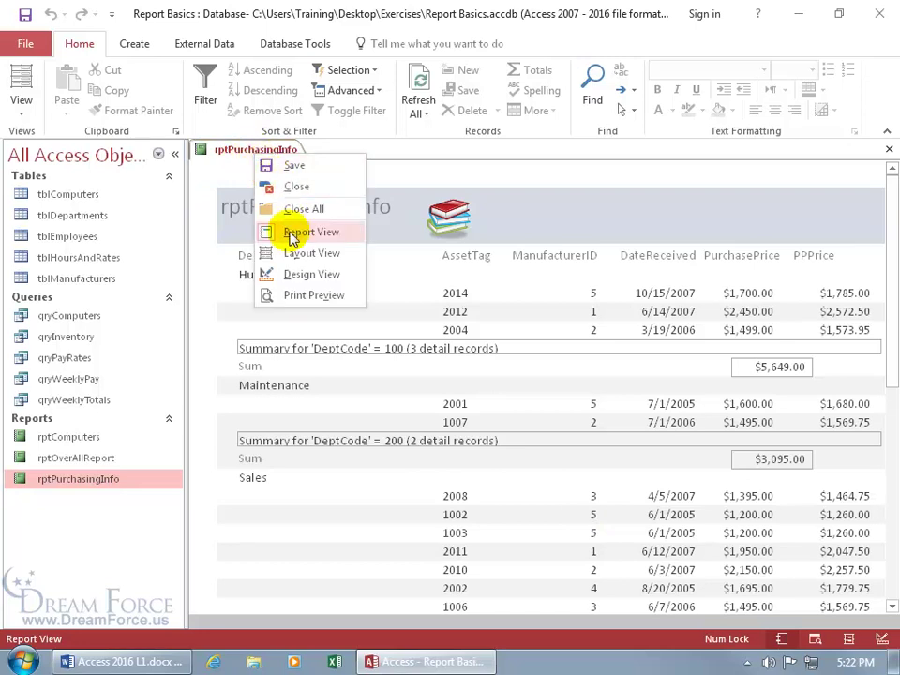
pyautogui.click(297, 273)
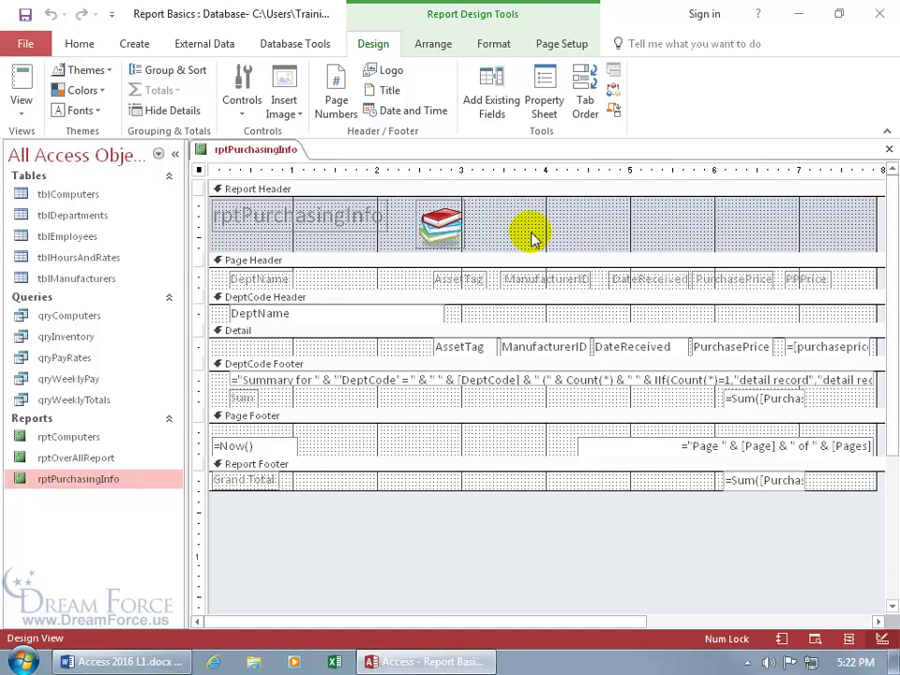
pyautogui.doubleClick(500, 190)
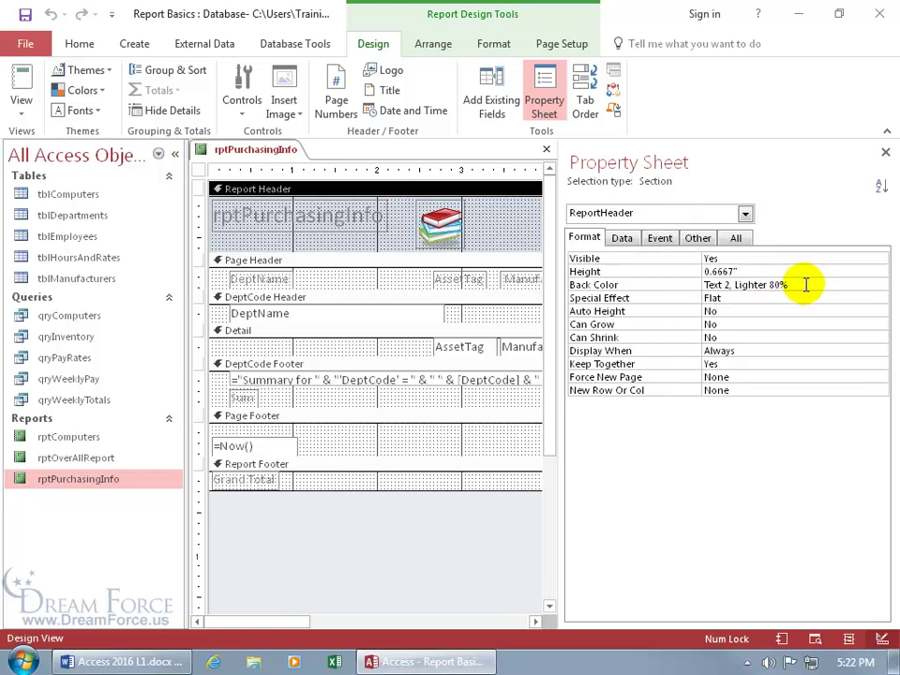
pyautogui.click(808, 284)
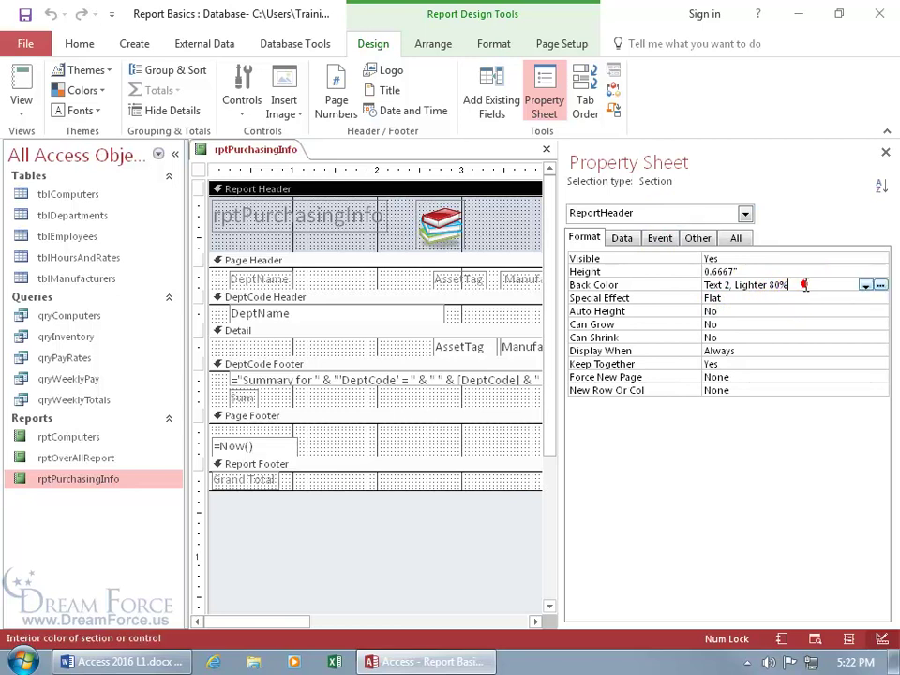
pyautogui.click(867, 286)
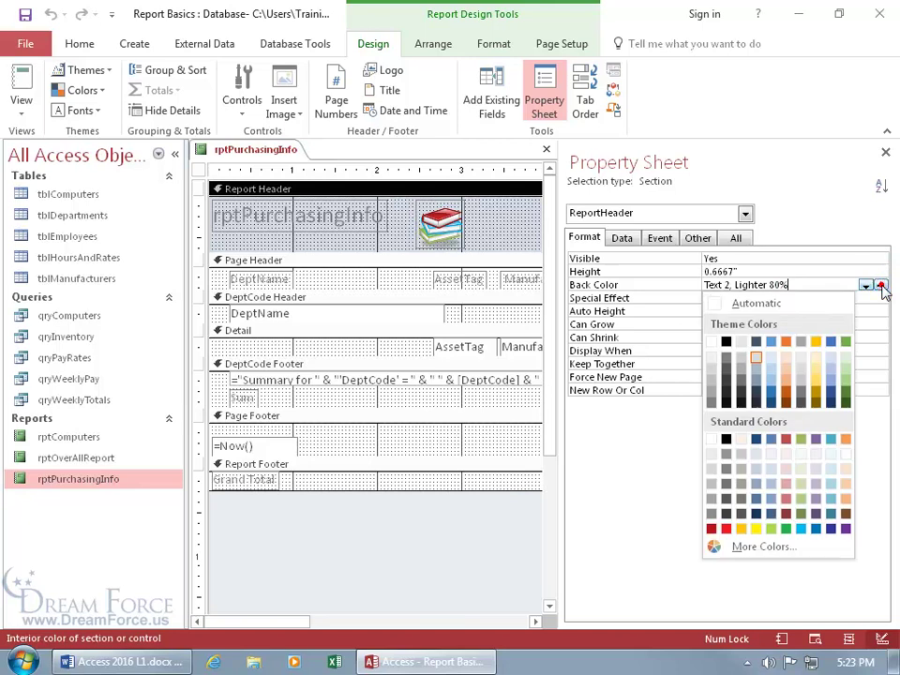
pyautogui.click(789, 374)
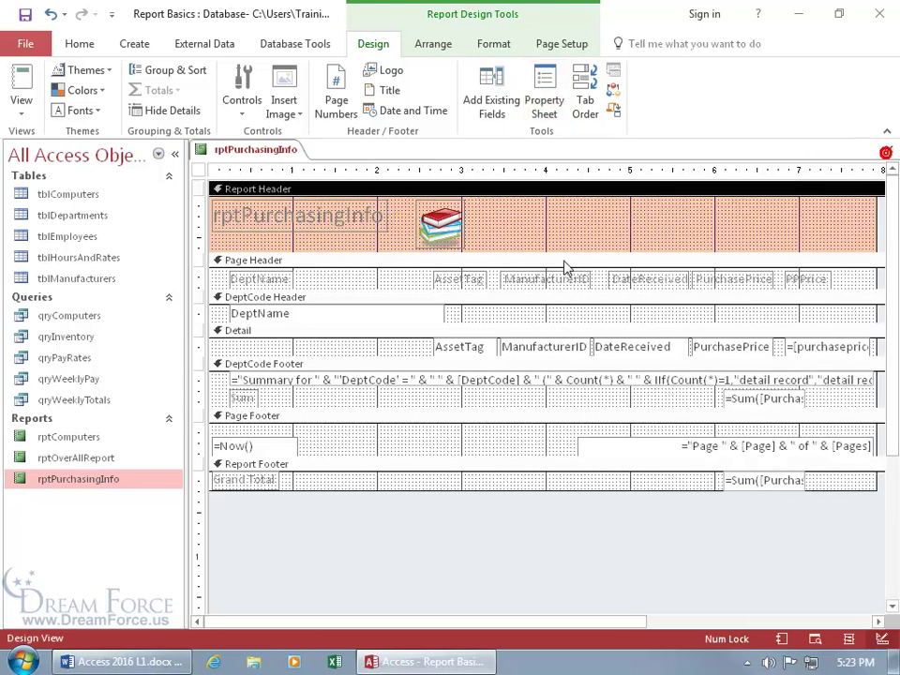
pyautogui.click(885, 150)
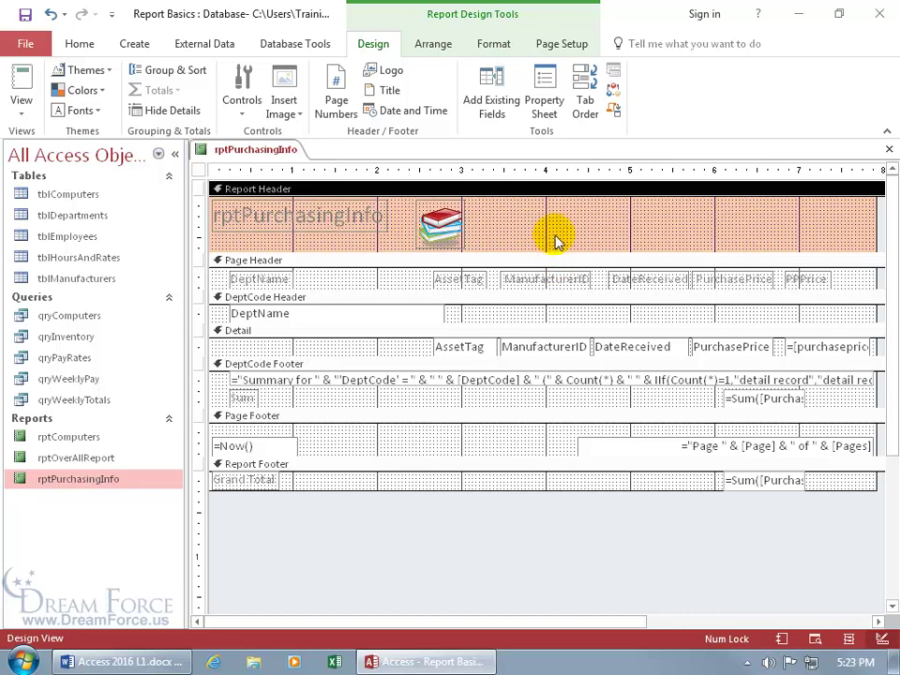
pyautogui.rightClick(530, 214)
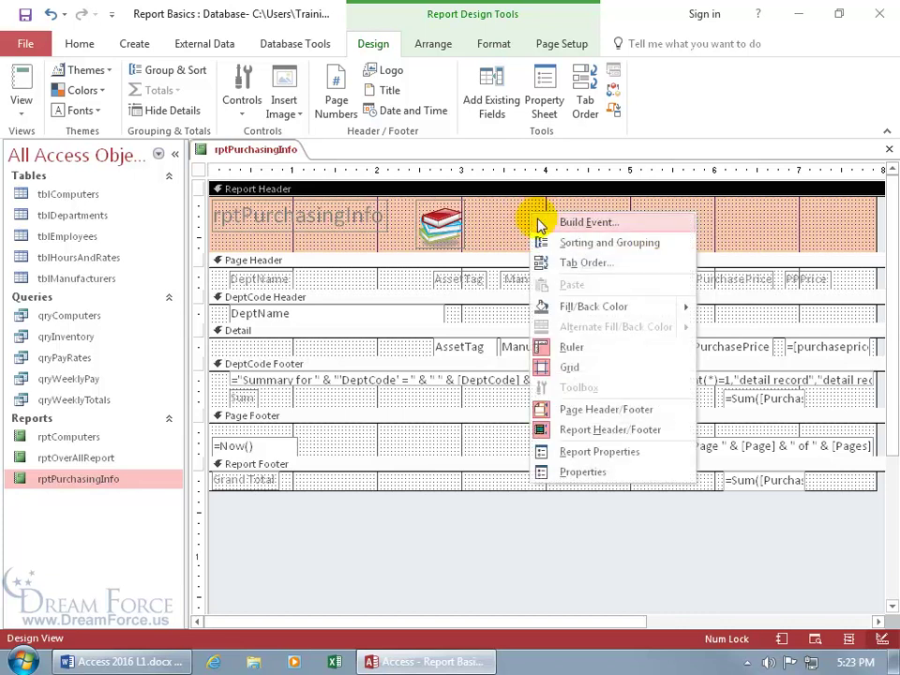
pyautogui.moveTo(569, 308)
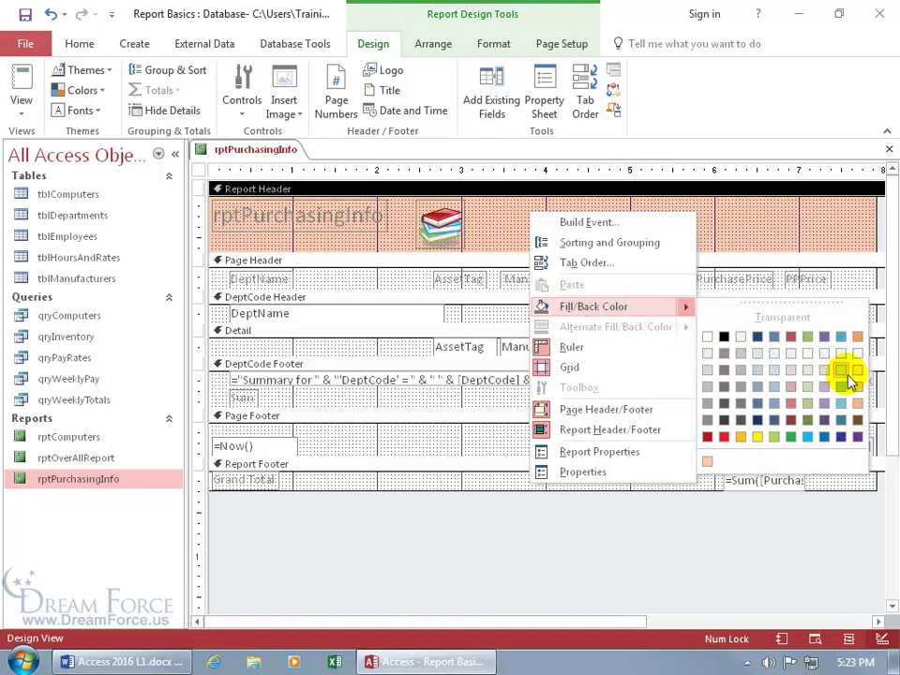
pyautogui.click(824, 421)
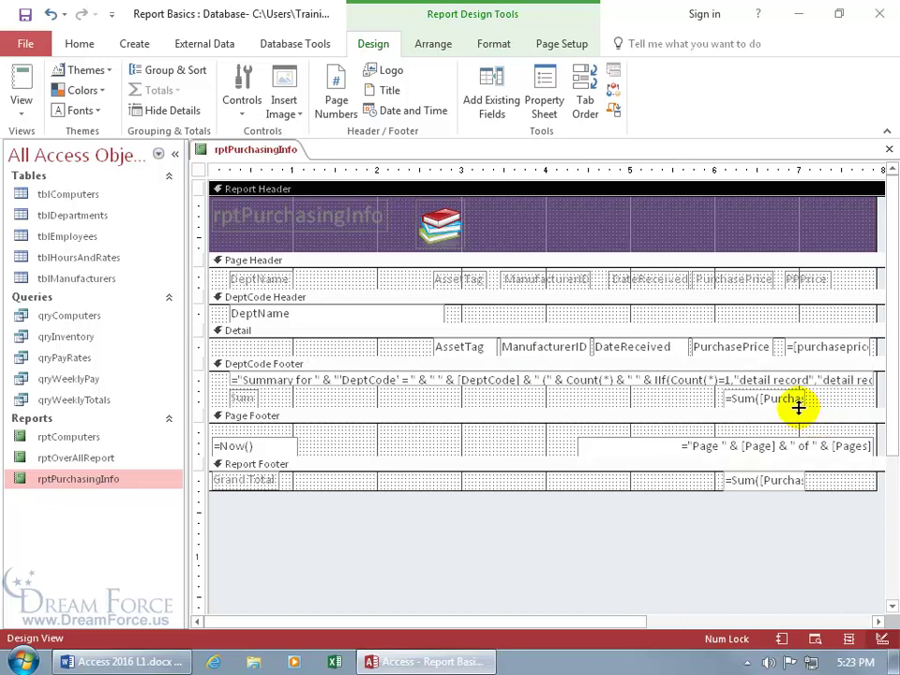
pyautogui.click(49, 15)
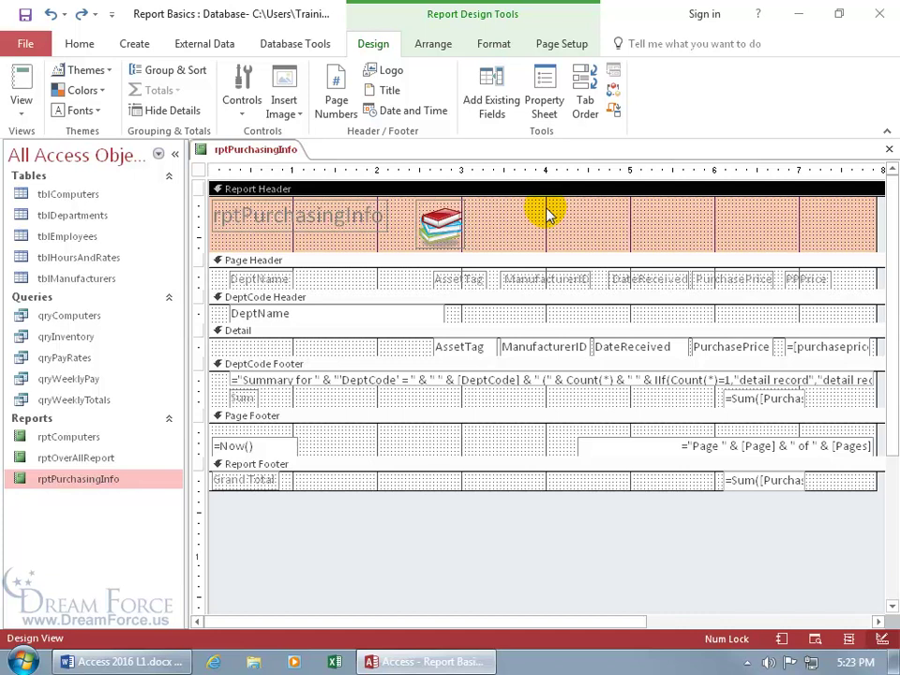
# Step: Look through the Format tab's Background Image gallery and the Design tab's image options
pyautogui.click(492, 44)
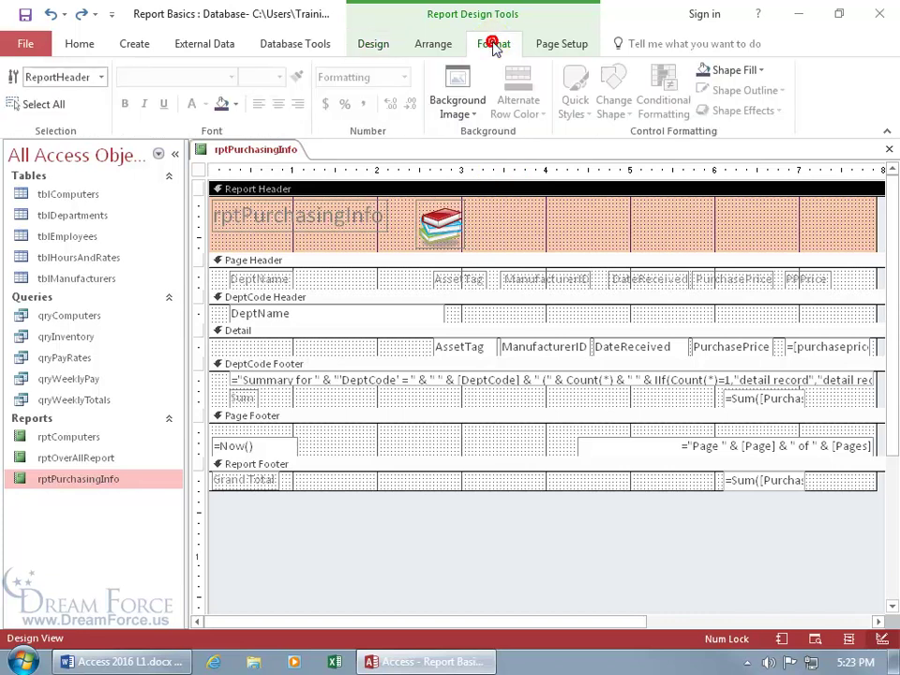
pyautogui.click(458, 114)
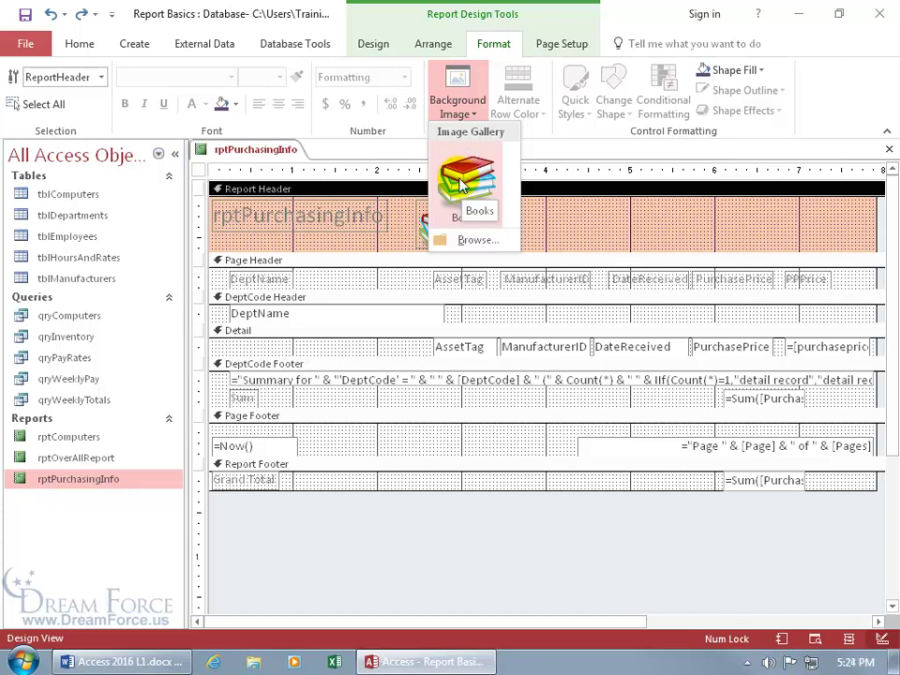
pyautogui.click(506, 153)
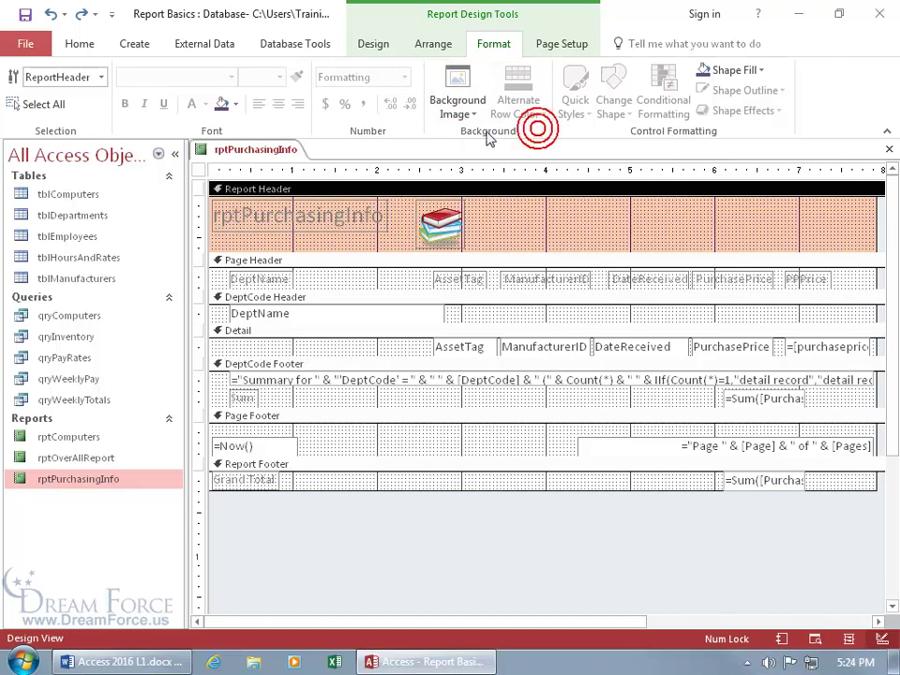
pyautogui.click(375, 45)
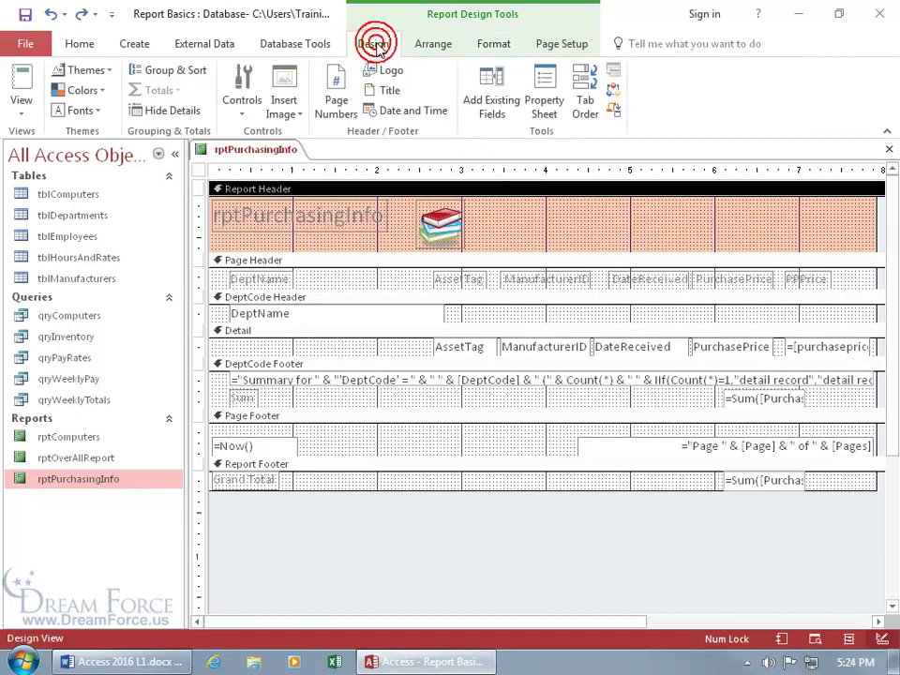
pyautogui.click(292, 109)
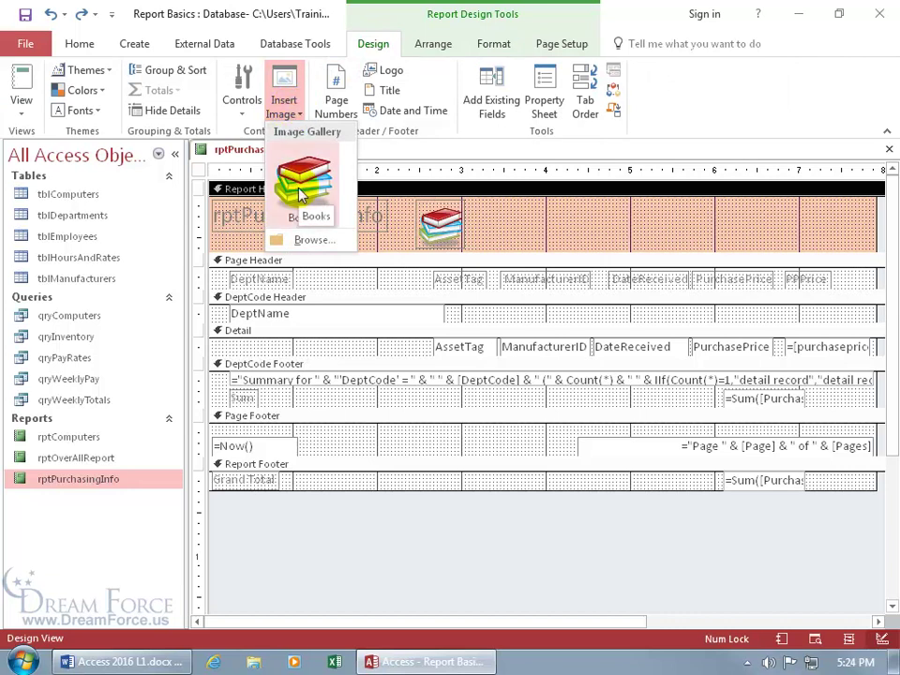
# Step: Apply Books as the background image, undo it, then choose Browse for a picture file
pyautogui.click(490, 45)
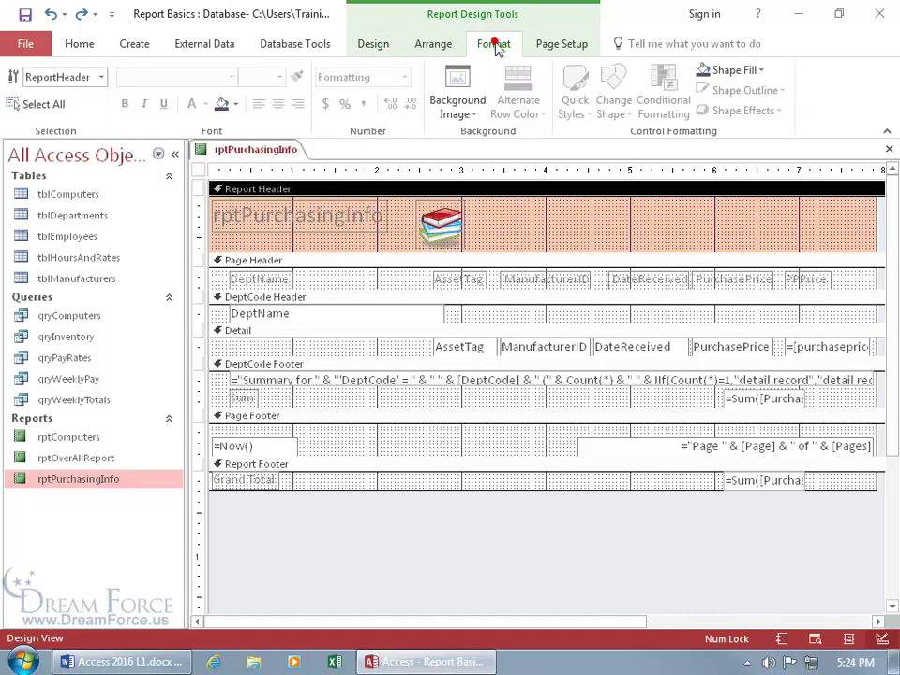
pyautogui.click(463, 111)
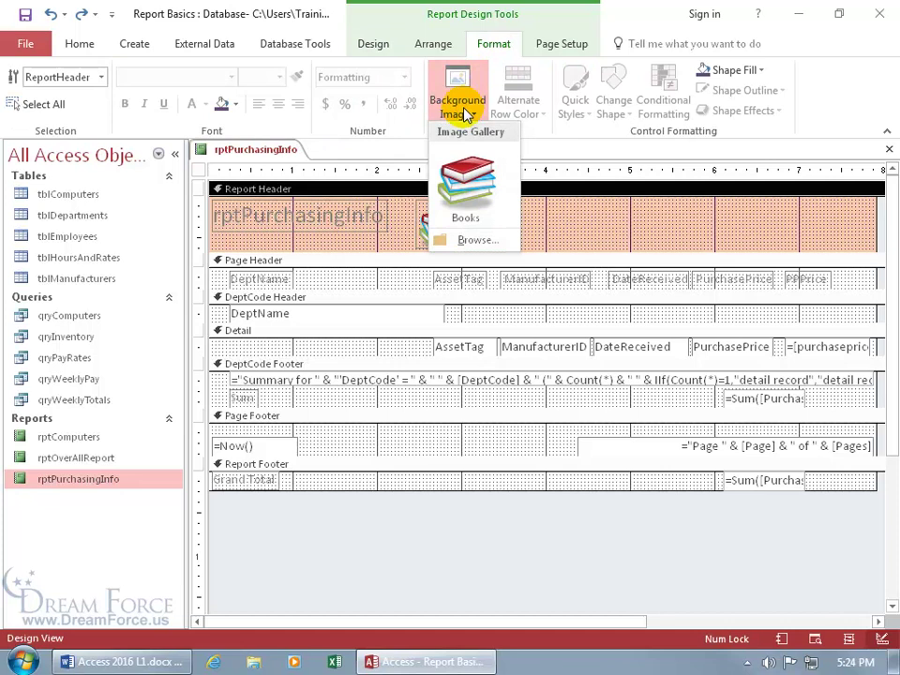
pyautogui.click(472, 190)
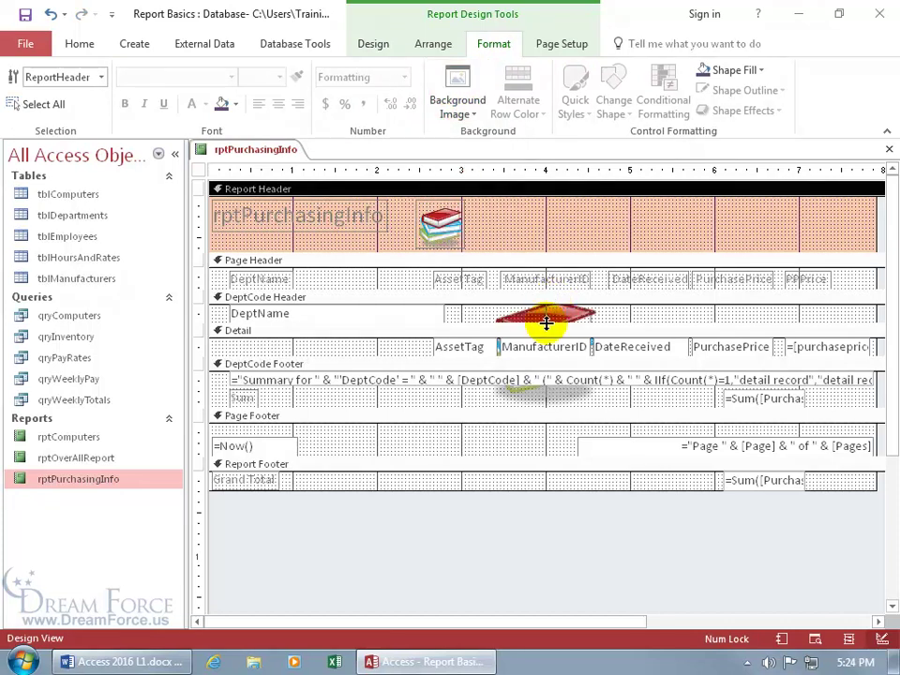
pyautogui.click(50, 13)
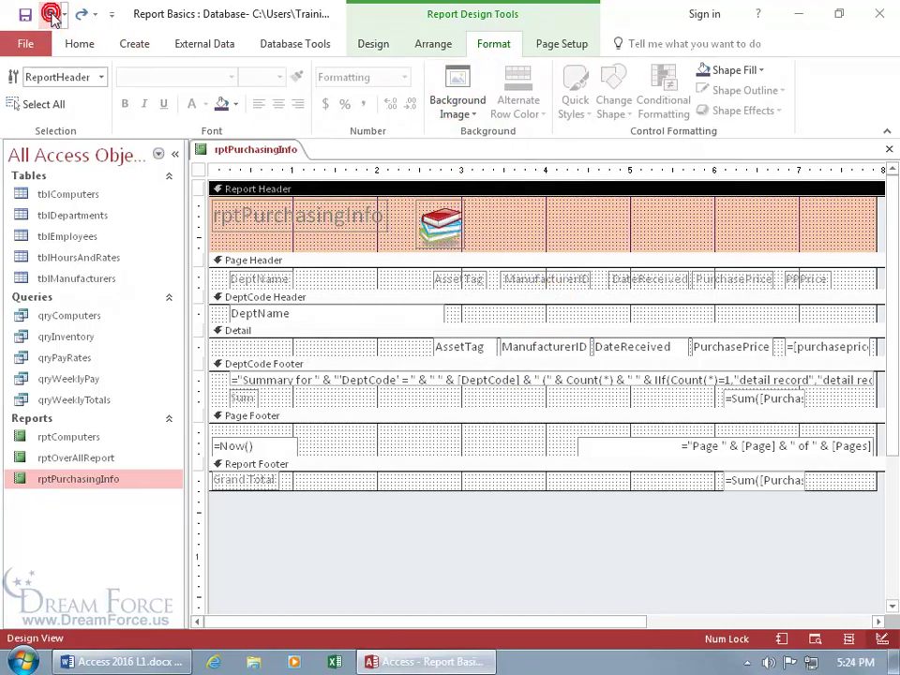
pyautogui.click(459, 110)
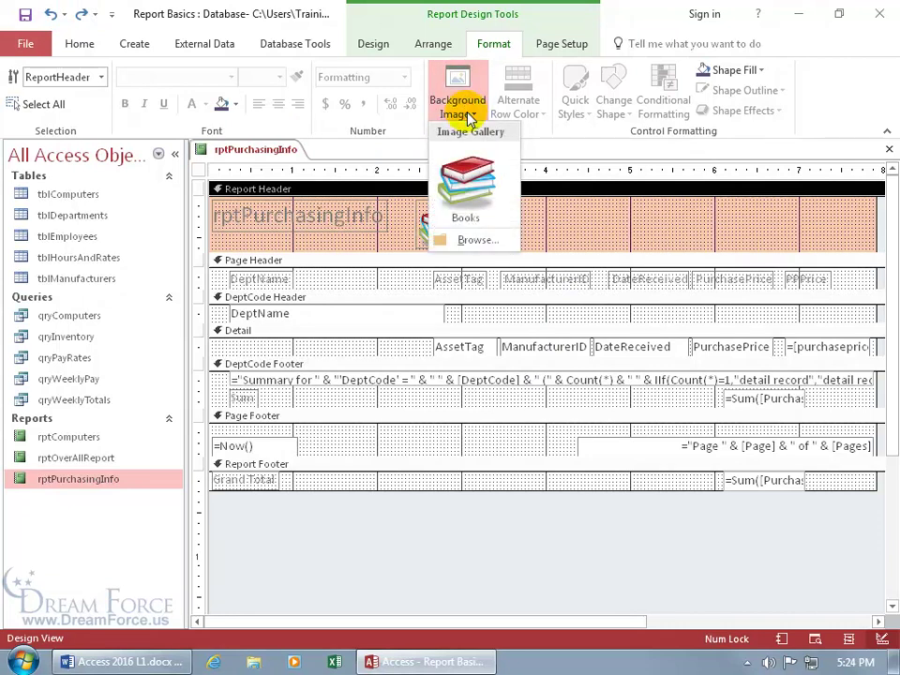
pyautogui.click(476, 241)
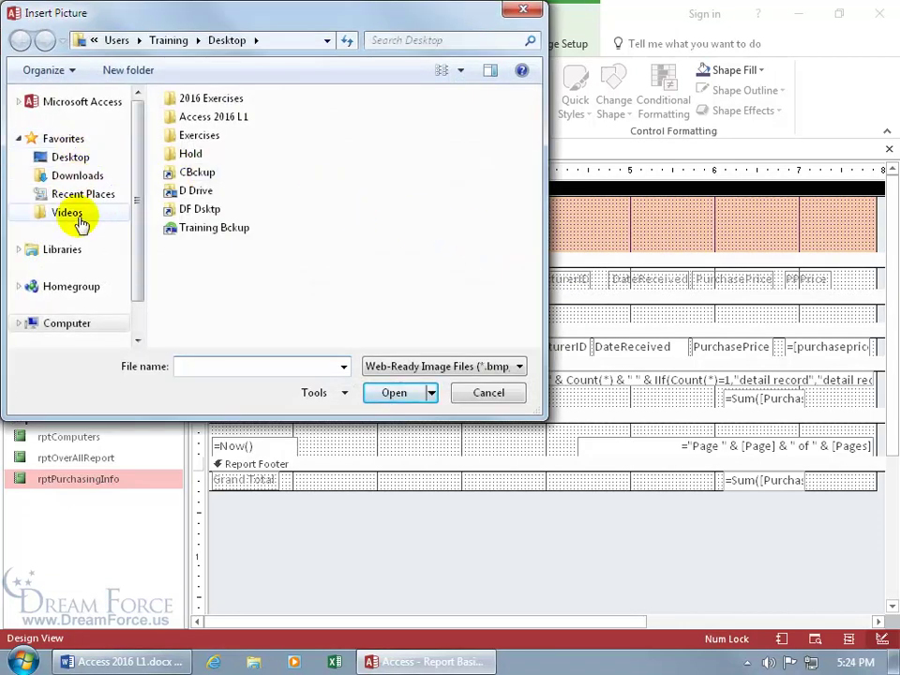
# Step: In the Desktop's Exercises folder, show All Files (*.*) and pick Books.png as the background
pyautogui.click(72, 157)
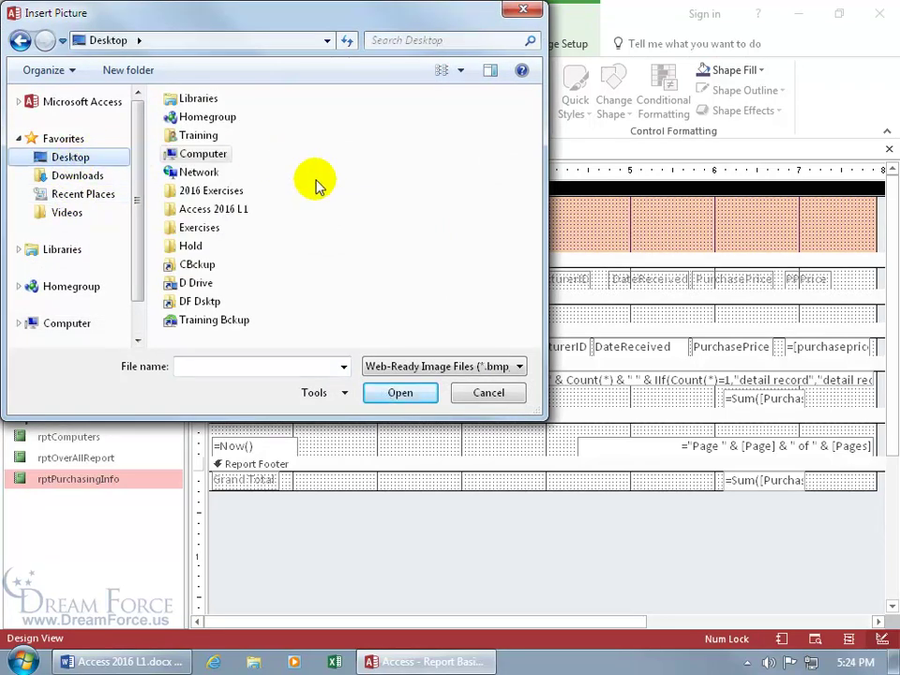
pyautogui.doubleClick(209, 232)
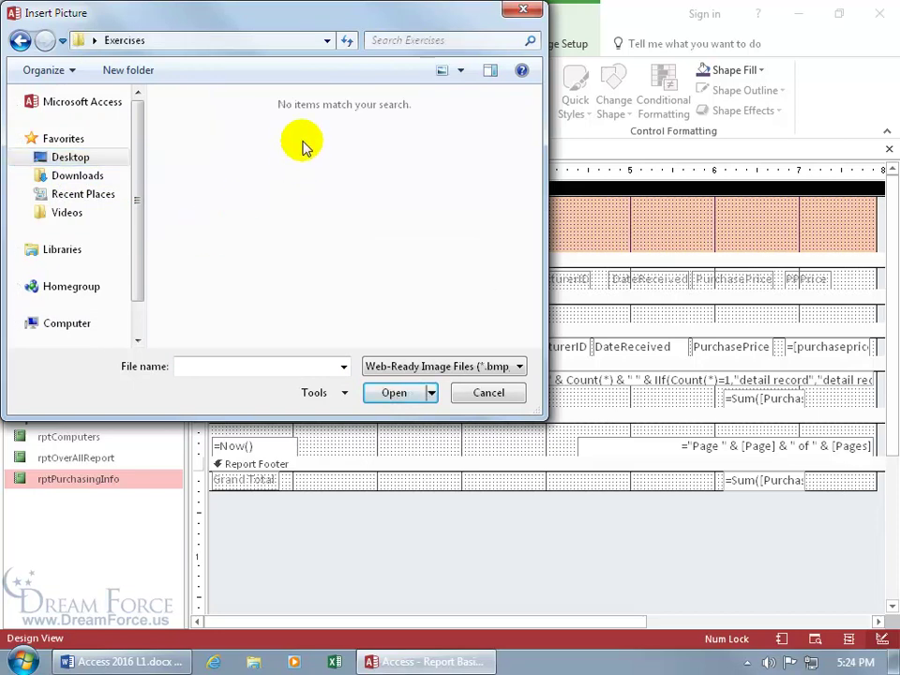
pyautogui.click(423, 369)
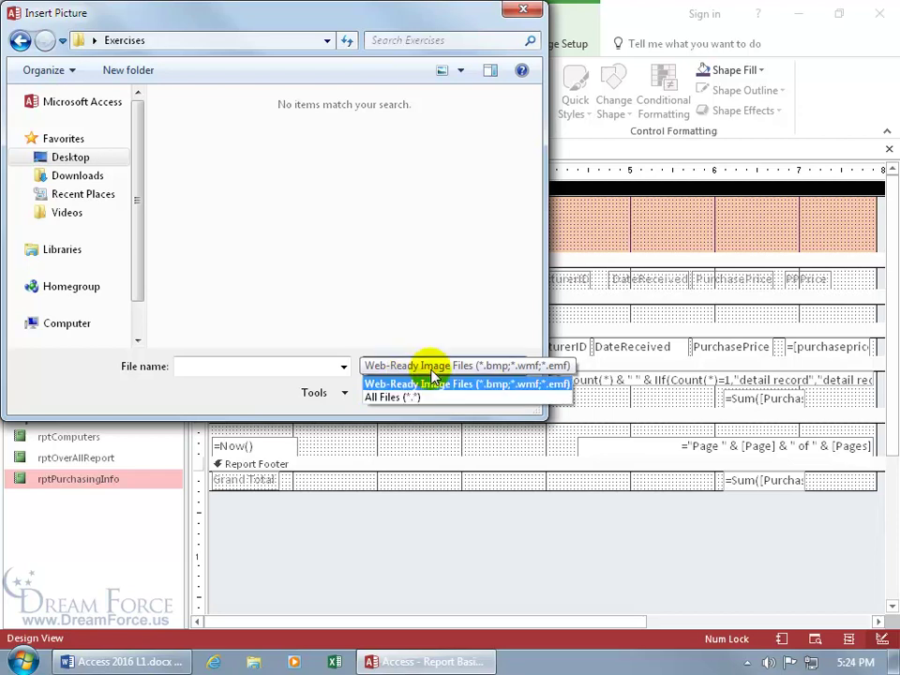
pyautogui.click(412, 397)
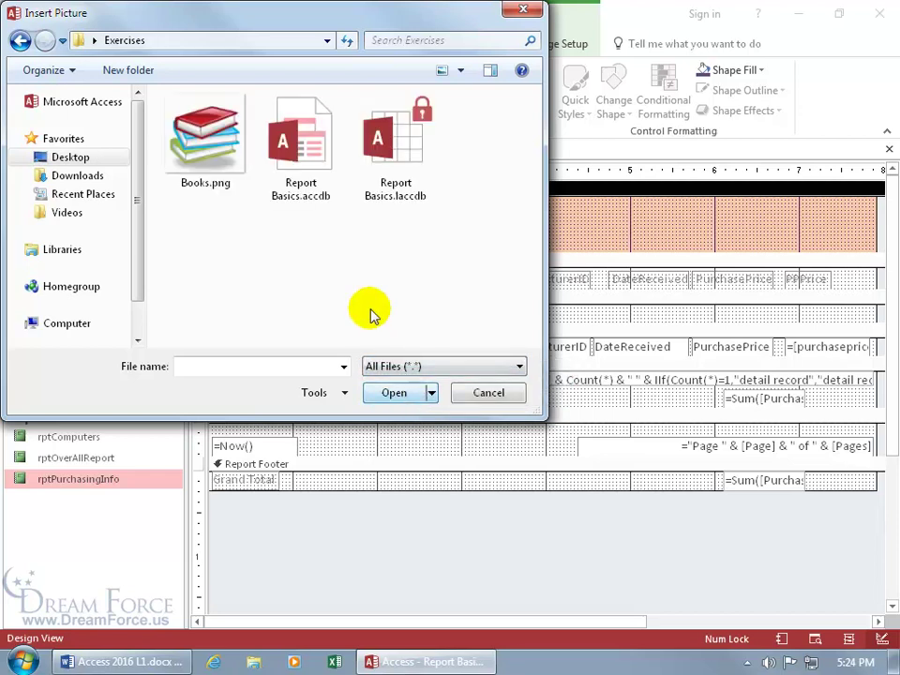
pyautogui.doubleClick(201, 150)
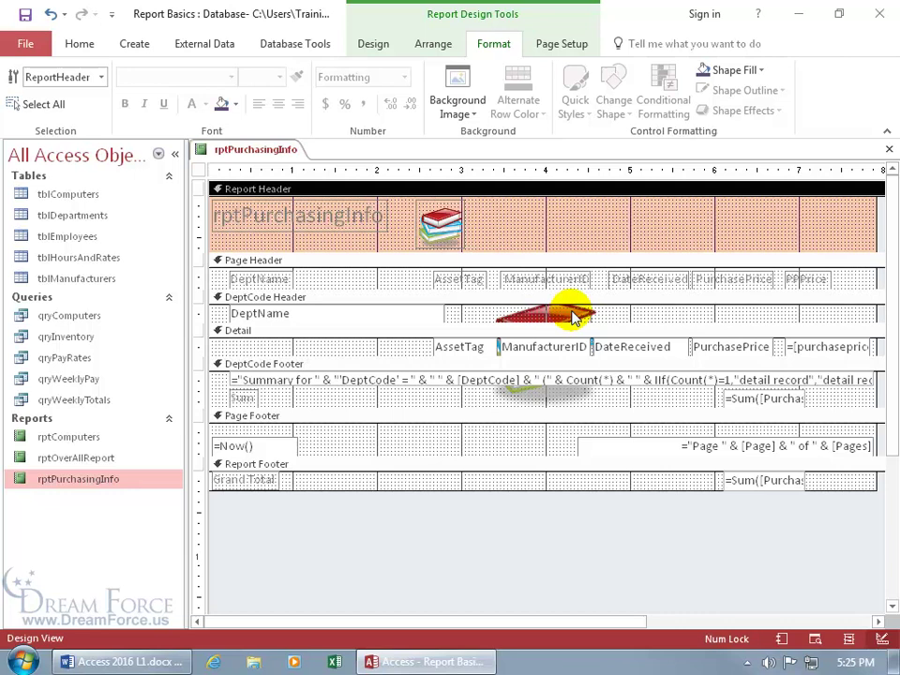
# Step: View rptPurchasingInfo in Report View to check the books picture behind the data rows
pyautogui.rightClick(251, 150)
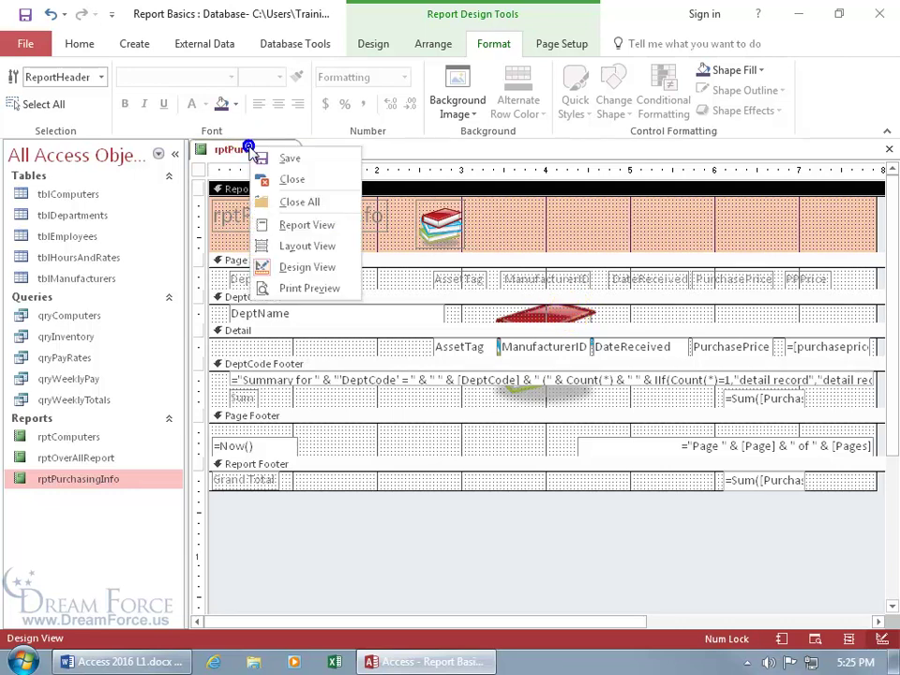
pyautogui.click(292, 225)
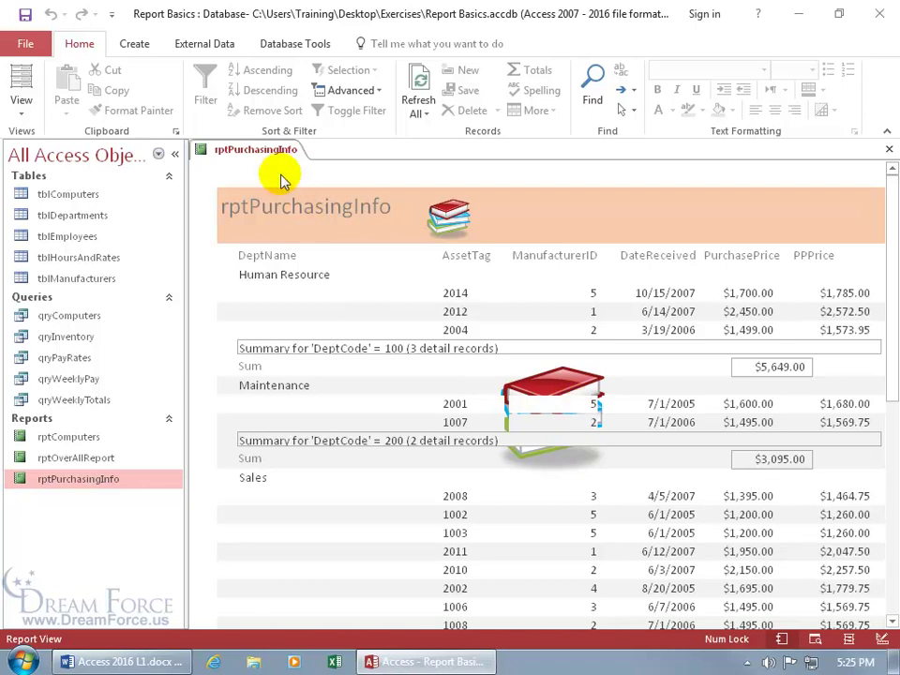
pyautogui.rightClick(263, 151)
# Step: Show the report in Print Preview and scroll right and down through the page
pyautogui.click(305, 296)
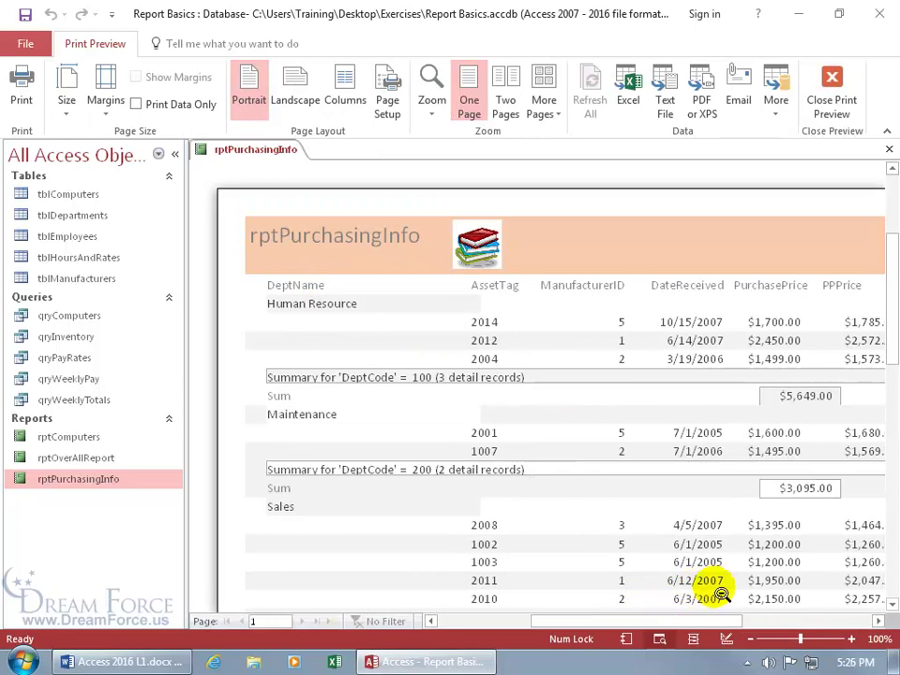
pyautogui.moveTo(720, 621); pyautogui.dragTo(749, 624)
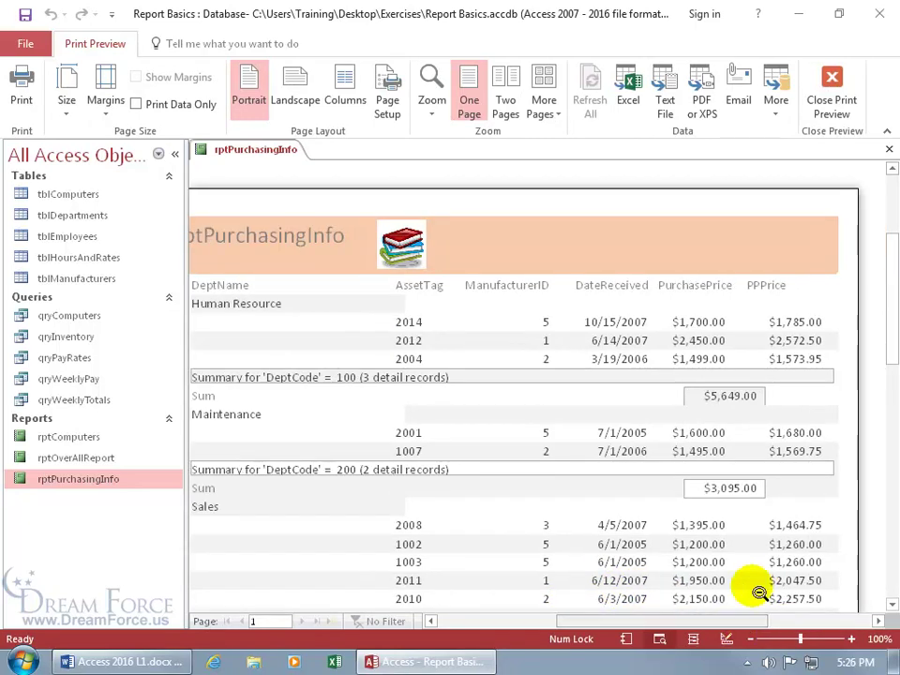
pyautogui.moveTo(885, 301); pyautogui.dragTo(886, 378)
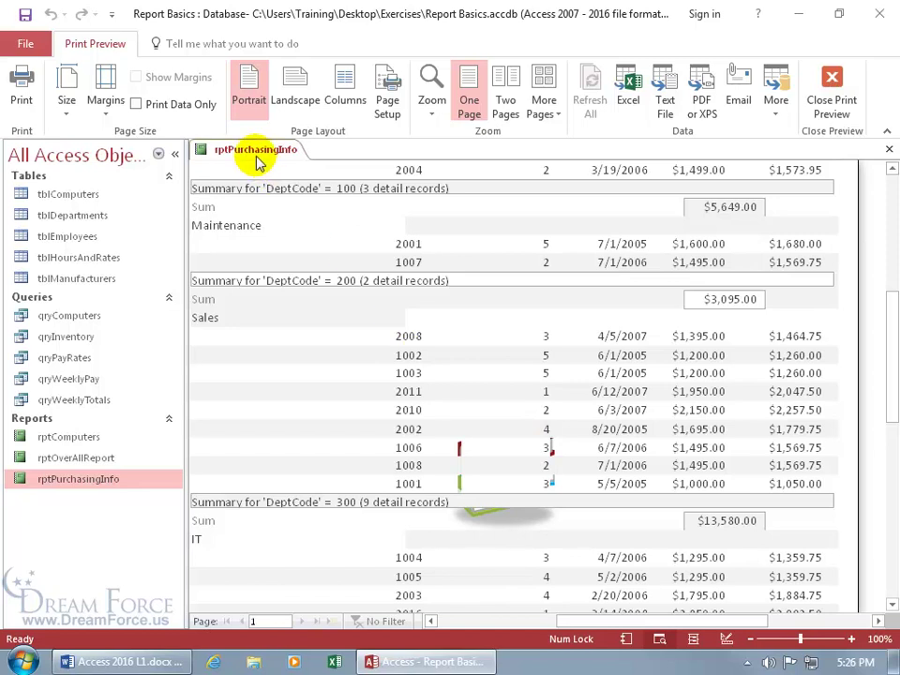
# Step: In Design View, make the AssetTag, ManufacturerID and DateReceived controls' Back Style Transparent
pyautogui.rightClick(256, 151)
pyautogui.click(298, 273)
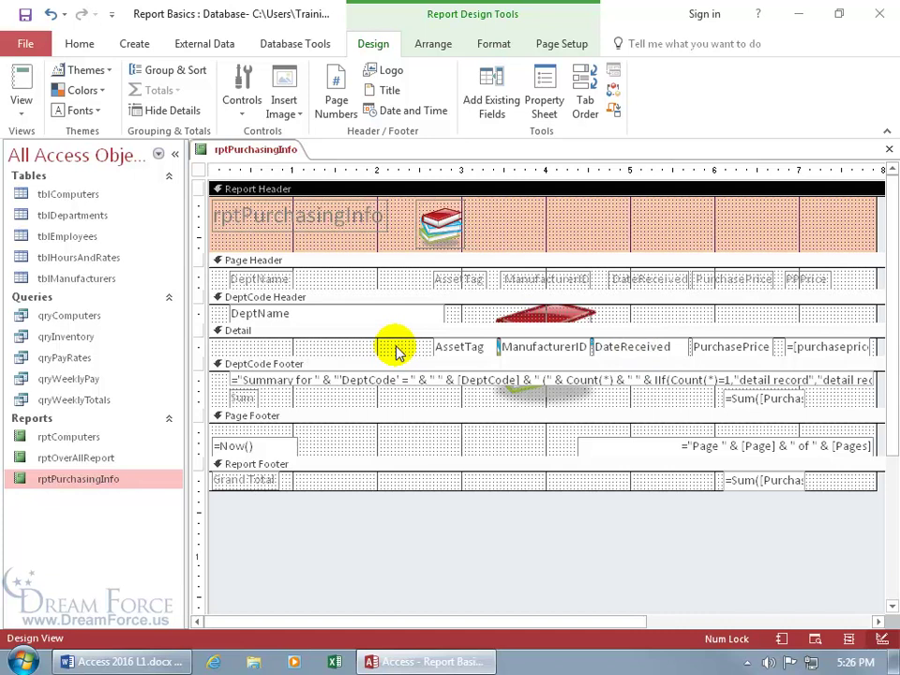
pyautogui.moveTo(396, 348); pyautogui.dragTo(657, 354)
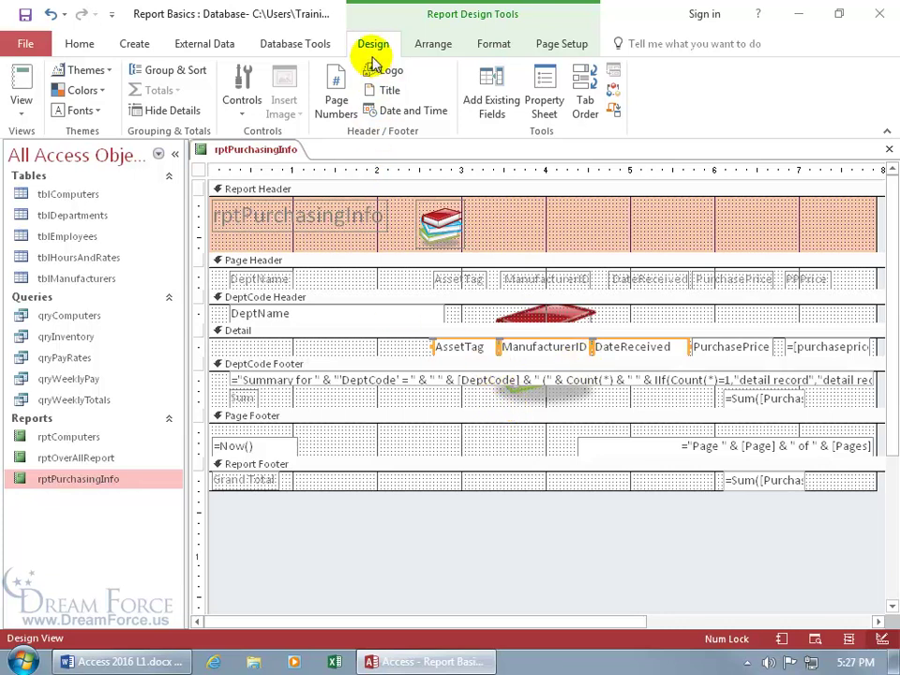
pyautogui.click(544, 103)
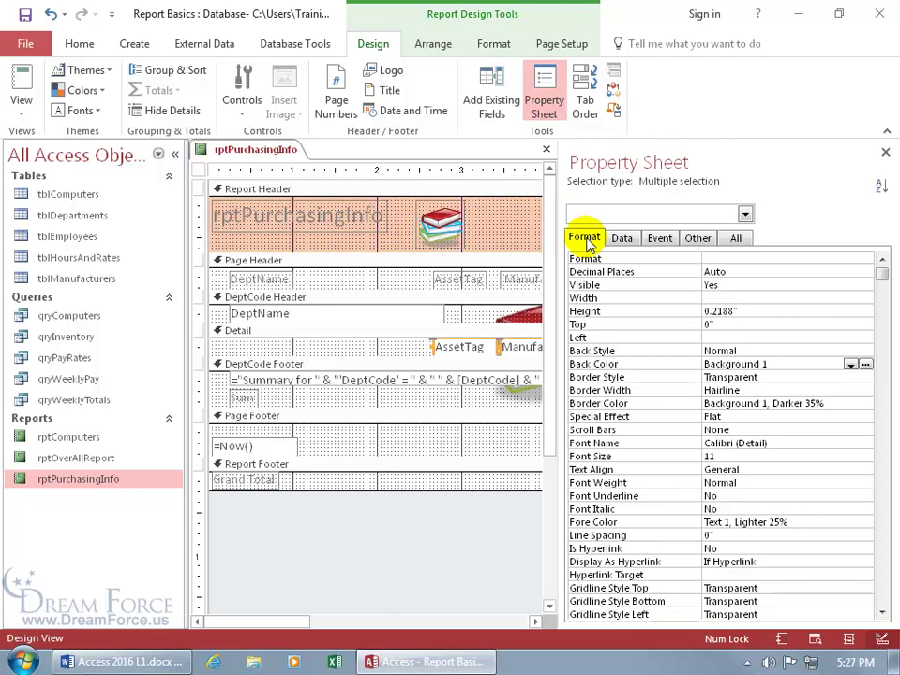
pyautogui.click(737, 238)
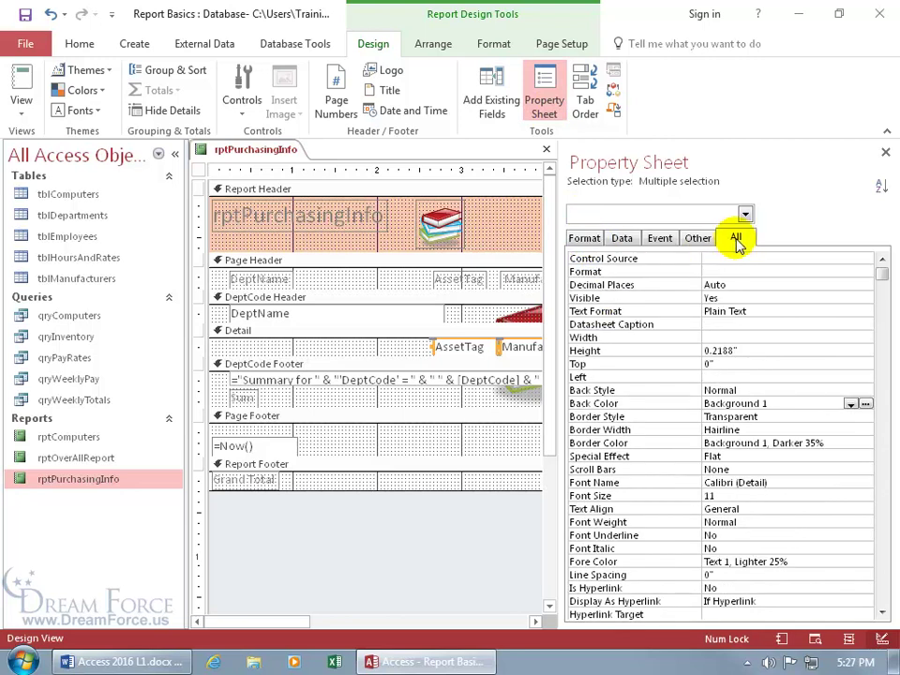
pyautogui.click(586, 238)
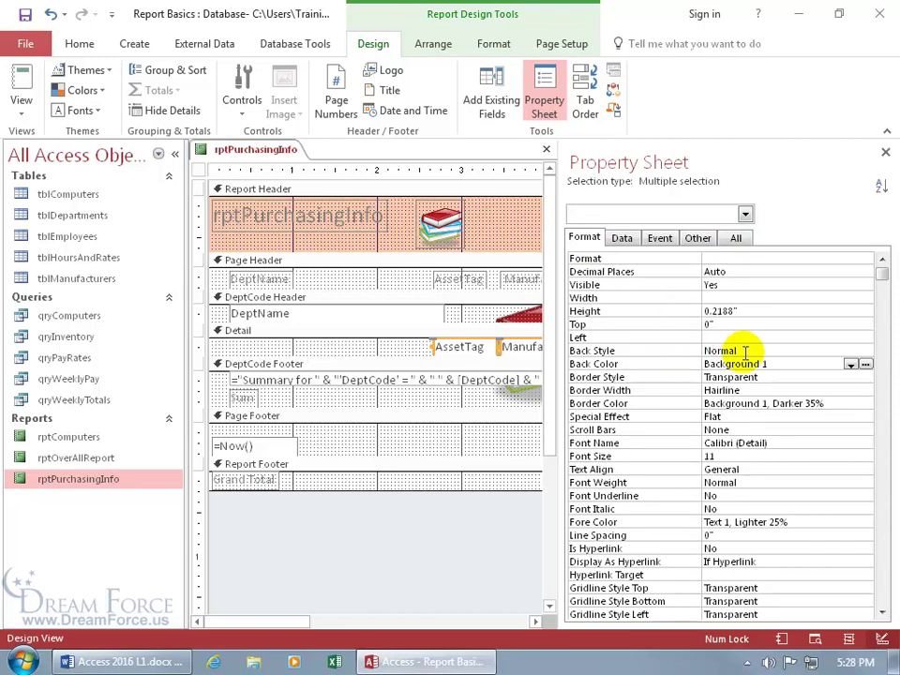
pyautogui.click(783, 349)
pyautogui.click(866, 351)
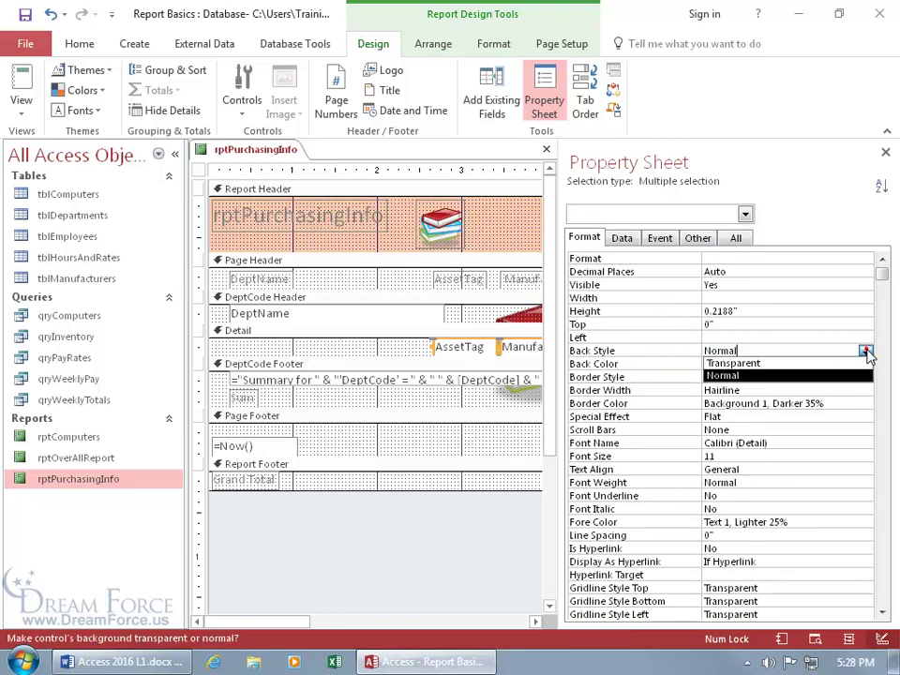
pyautogui.click(802, 365)
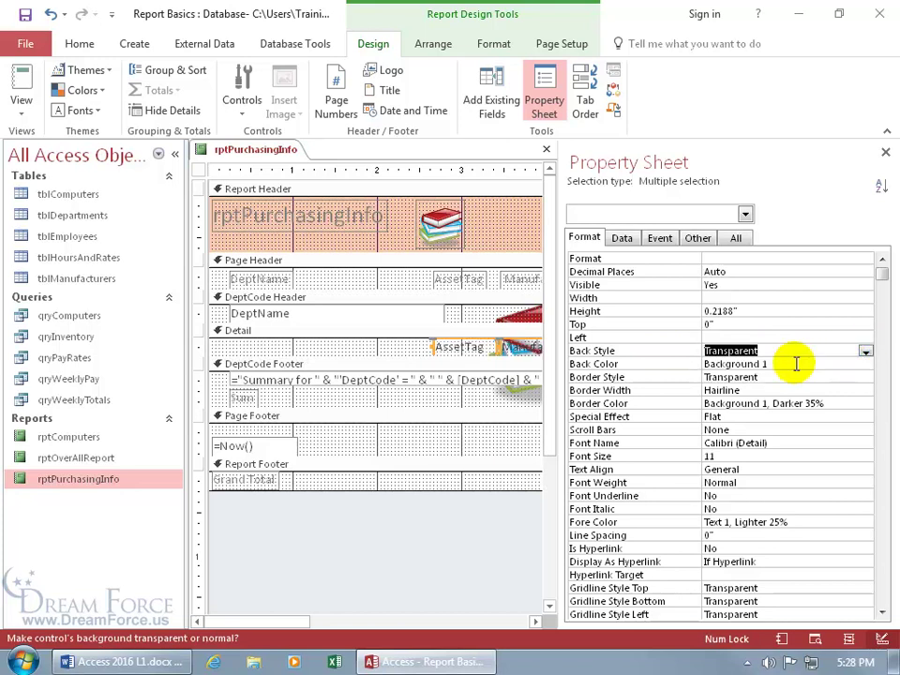
pyautogui.click(885, 151)
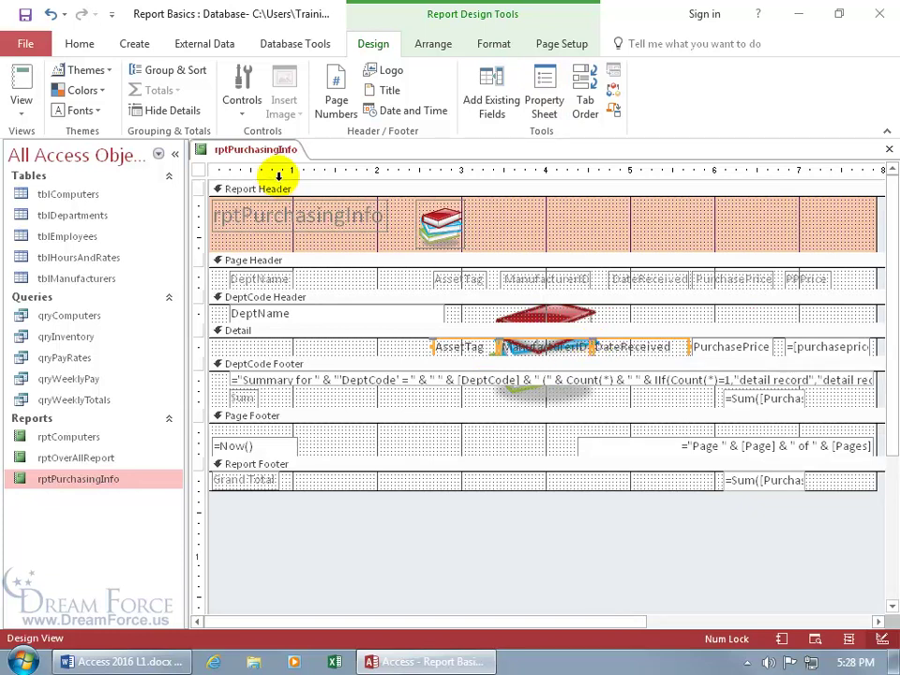
# Step: Preview rptPurchasingInfo in Print Preview to see the books picture through the detail rows
pyautogui.rightClick(261, 151)
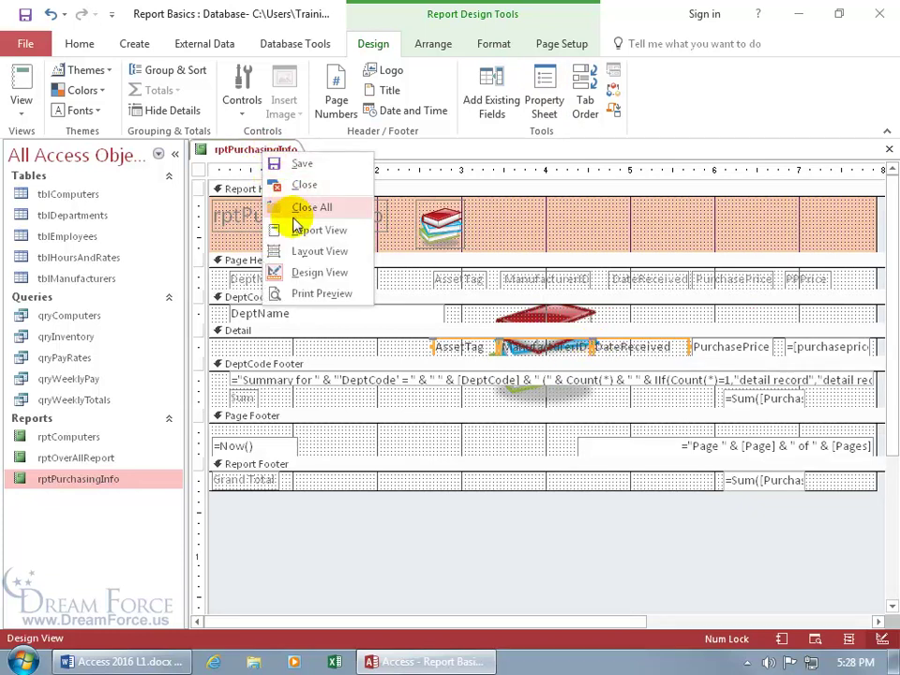
pyautogui.click(309, 294)
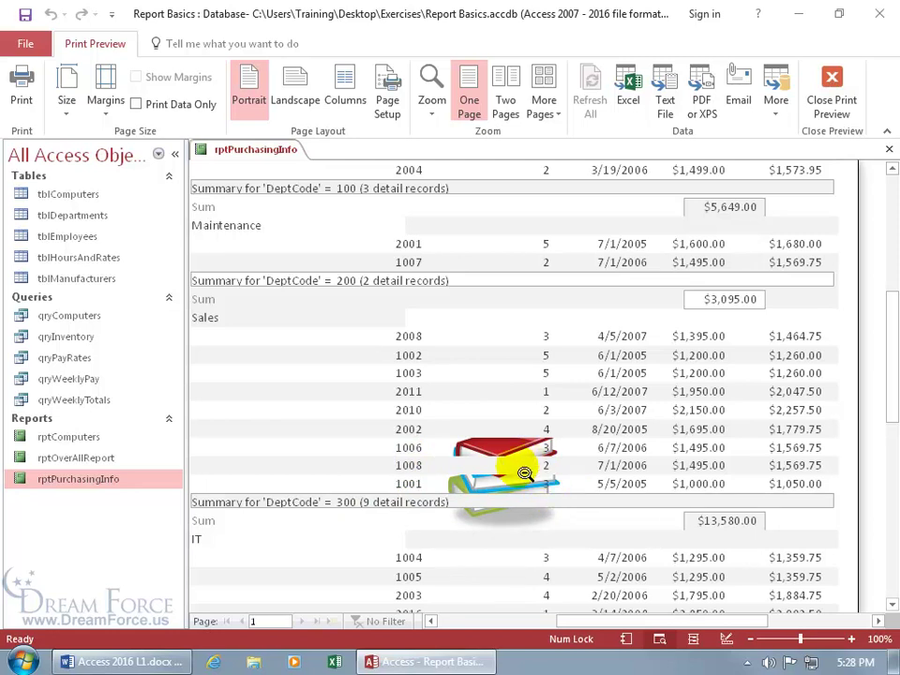
pyautogui.rightClick(495, 449)
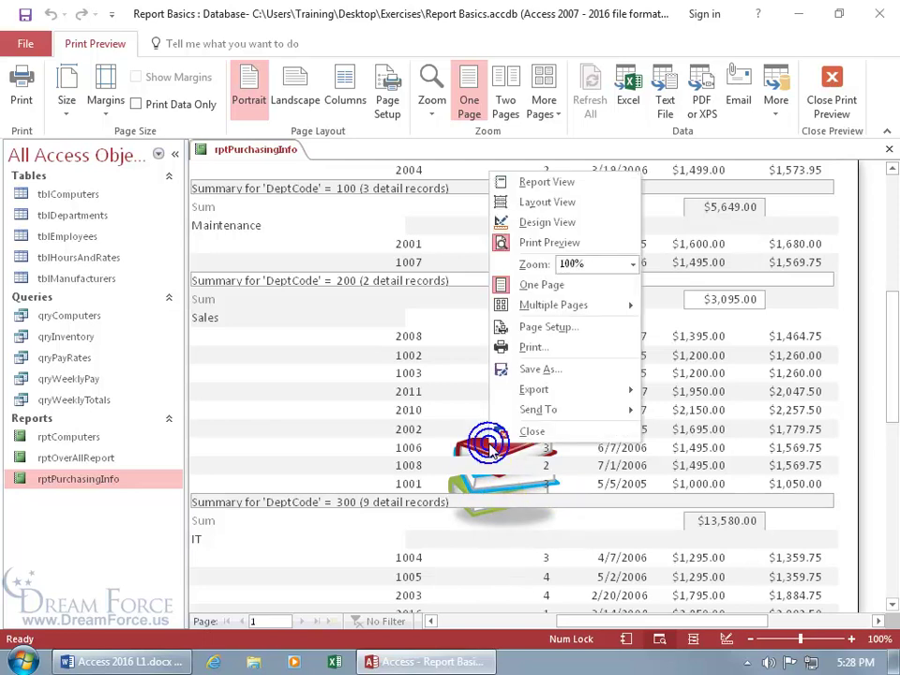
# Step: Back in Design View, set the DeptCode Footer summary text box's Back Style to Transparent
pyautogui.click(547, 223)
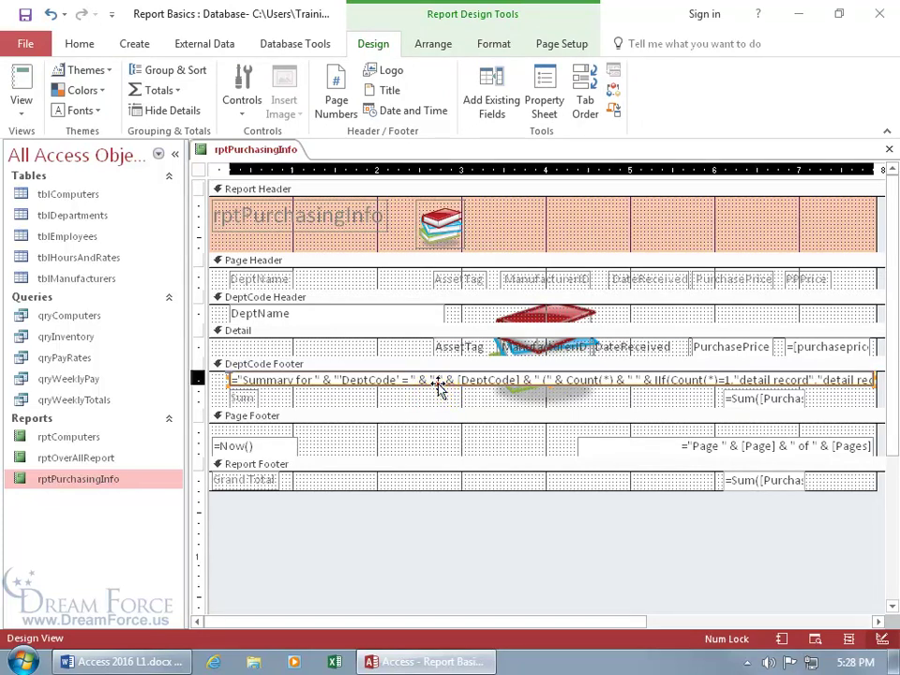
pyautogui.doubleClick(438, 382)
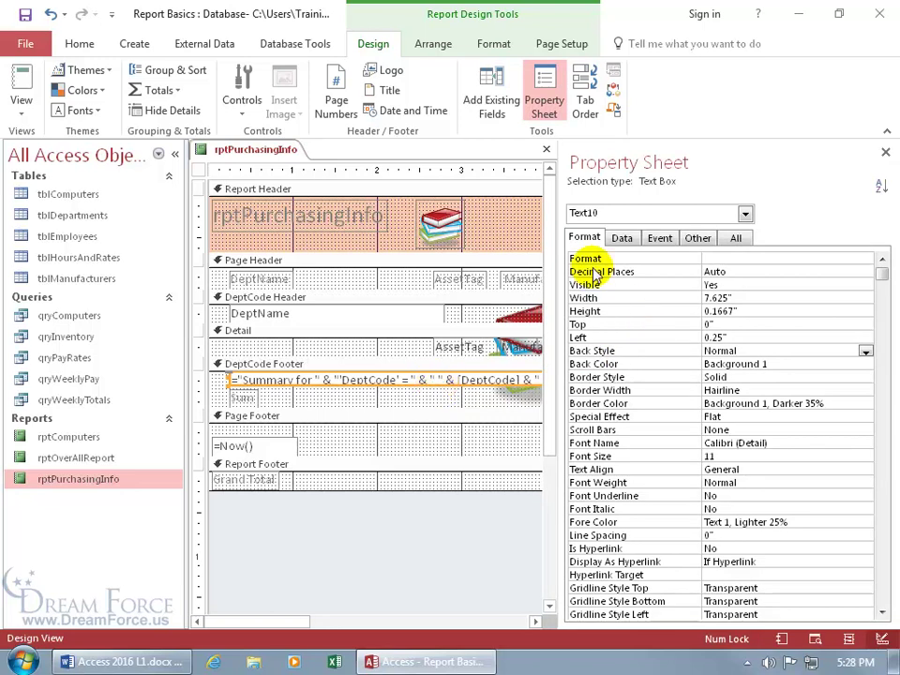
pyautogui.click(722, 350)
pyautogui.doubleClick(739, 350)
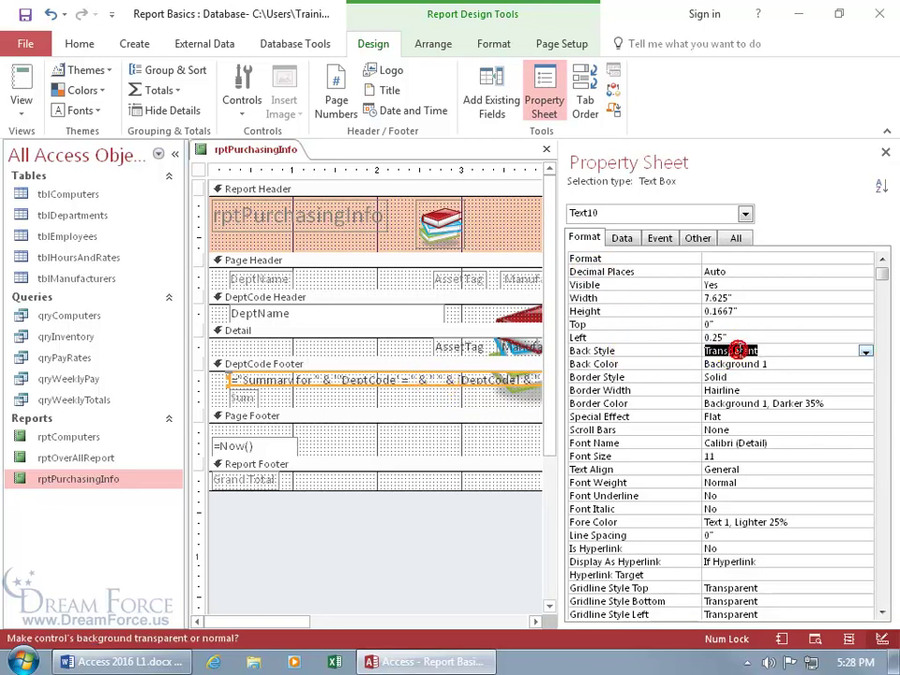
pyautogui.click(866, 352)
pyautogui.click(761, 362)
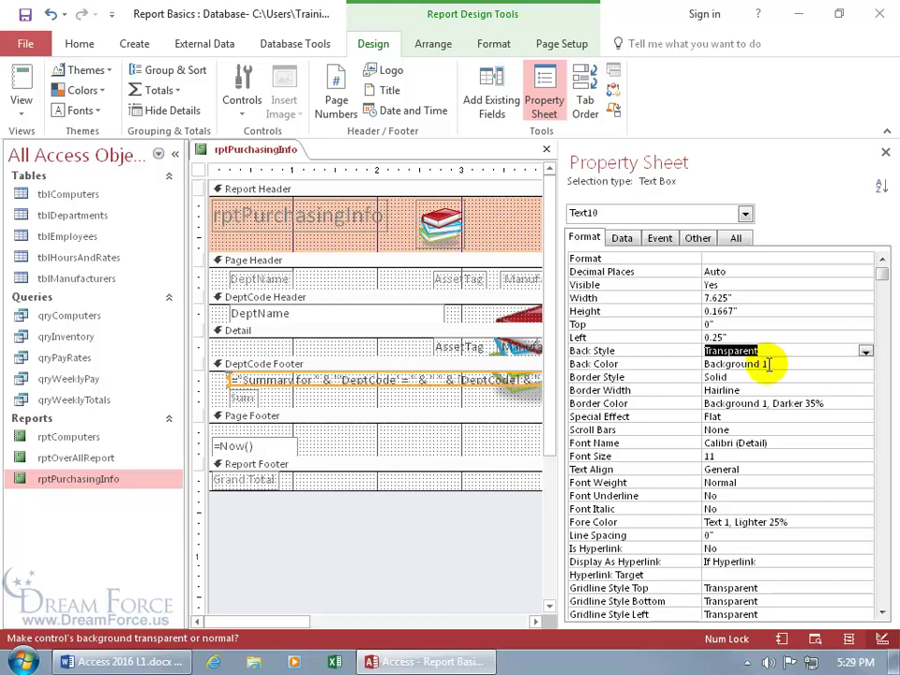
# Step: Check the report in Print Preview, then return to Design View
pyautogui.rightClick(268, 154)
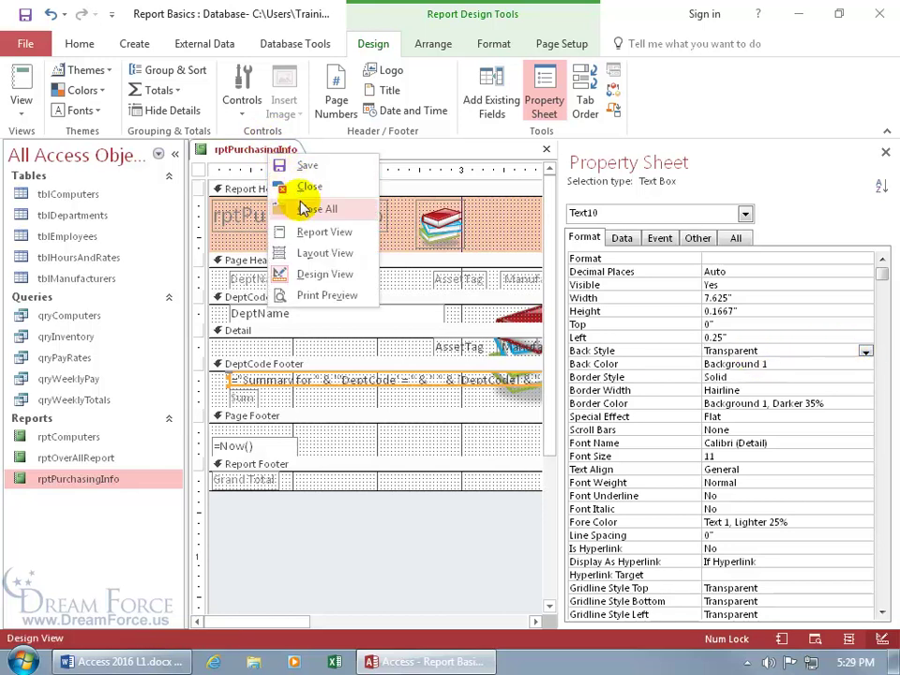
pyautogui.click(309, 295)
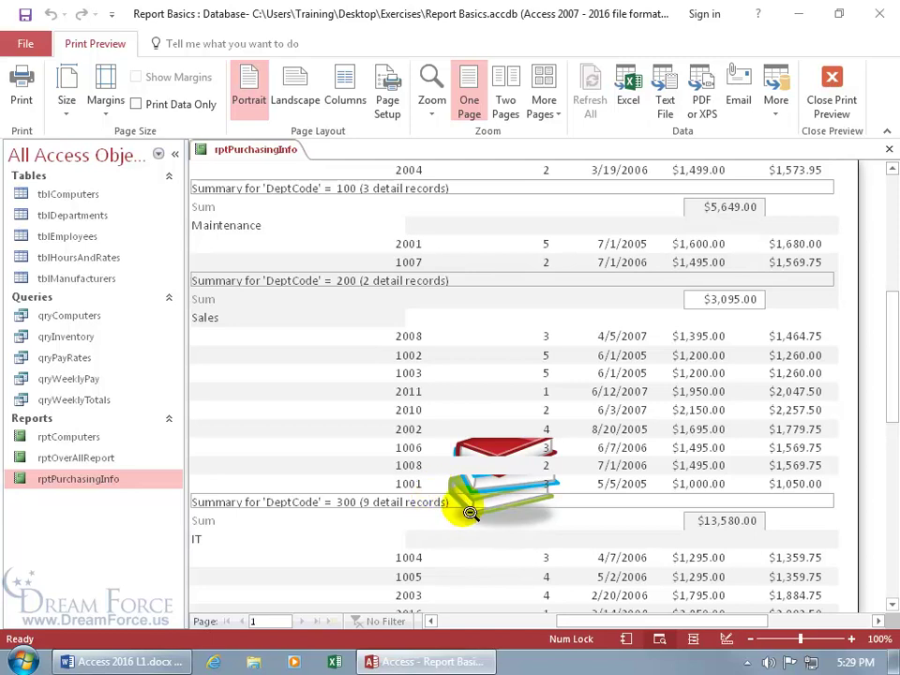
pyautogui.rightClick(437, 424)
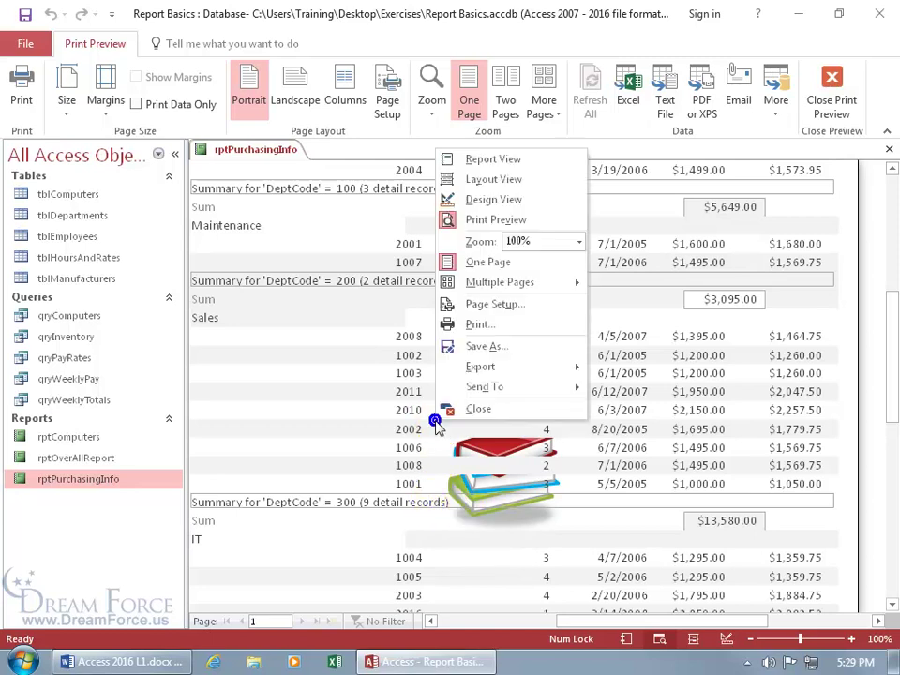
pyautogui.click(506, 200)
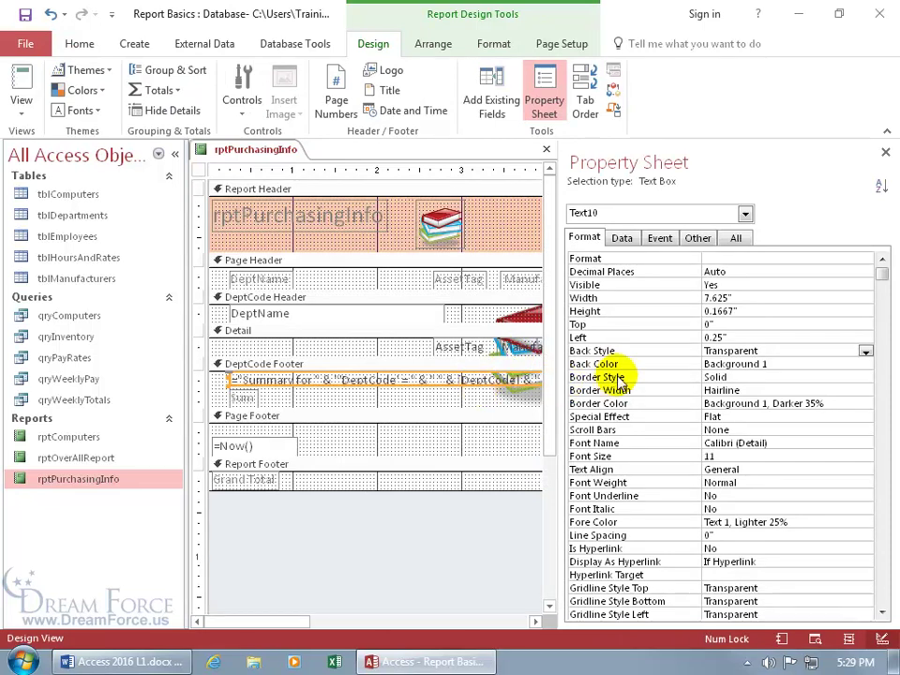
# Step: Set the summary text box's Border Style to Transparent
pyautogui.click(750, 377)
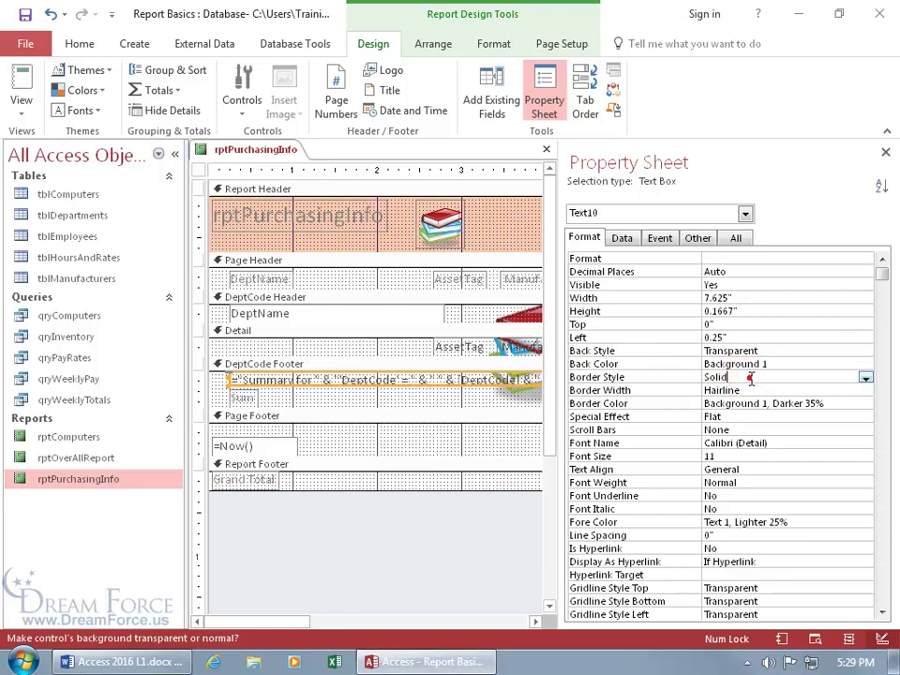
pyautogui.click(866, 378)
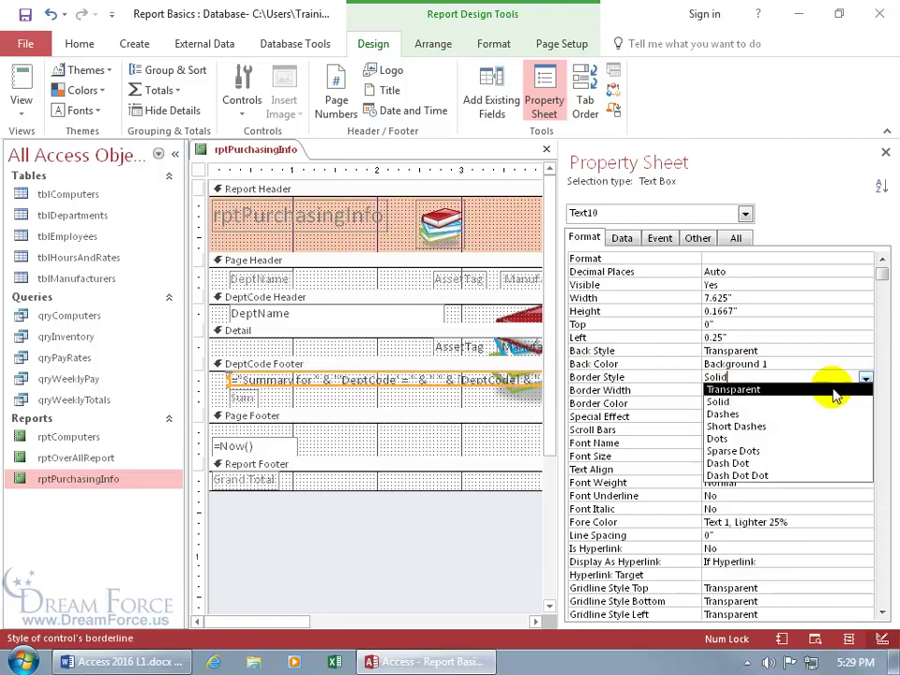
pyautogui.click(814, 390)
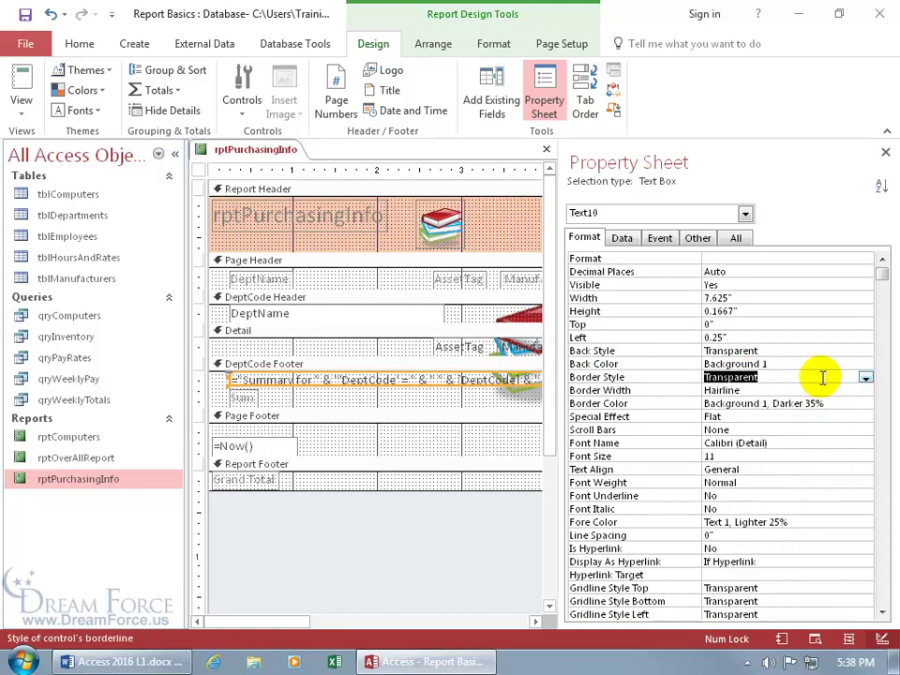
pyautogui.rightClick(255, 153)
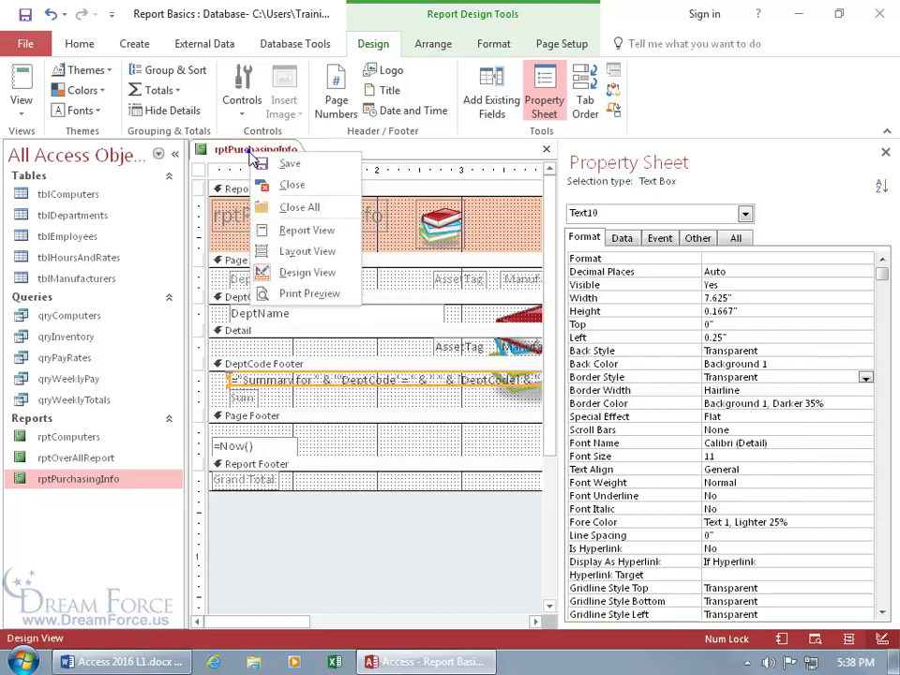
pyautogui.click(295, 293)
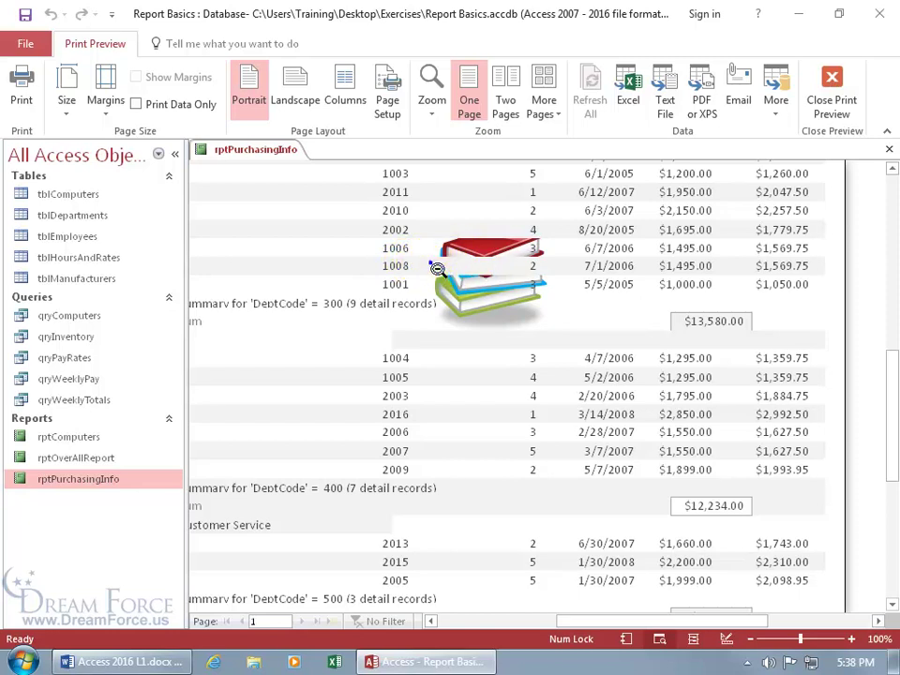
pyautogui.rightClick(433, 267)
# Step: Select the Detail section from the Property Sheet's object list
pyautogui.click(471, 316)
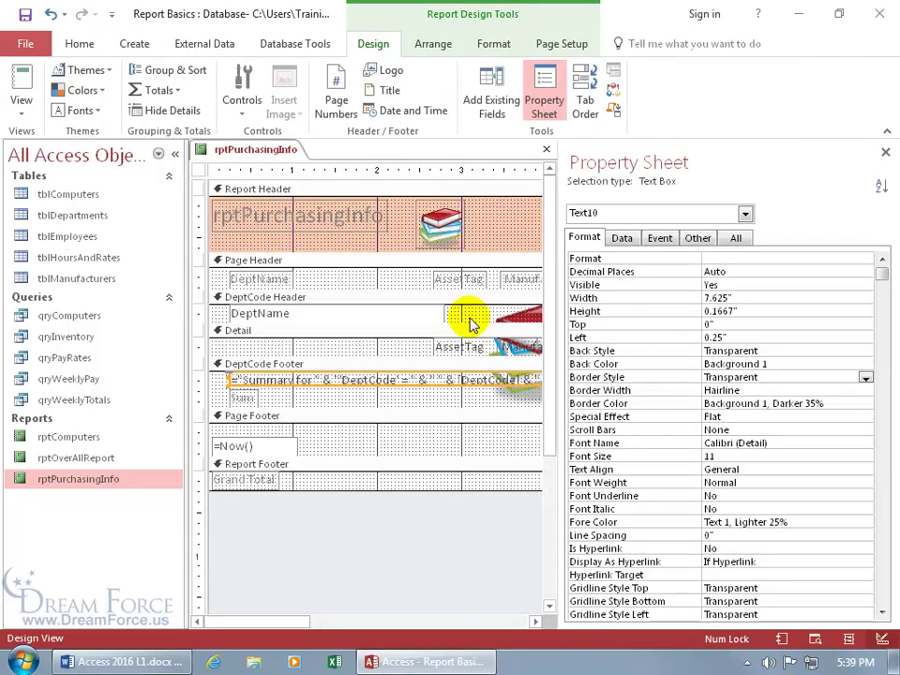
pyautogui.click(382, 331)
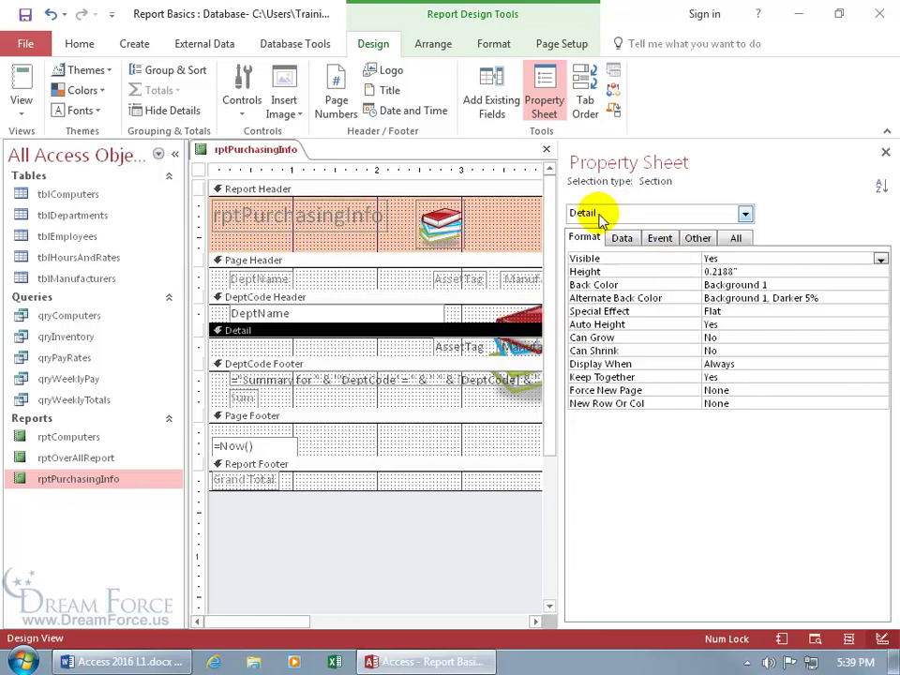
pyautogui.click(464, 279)
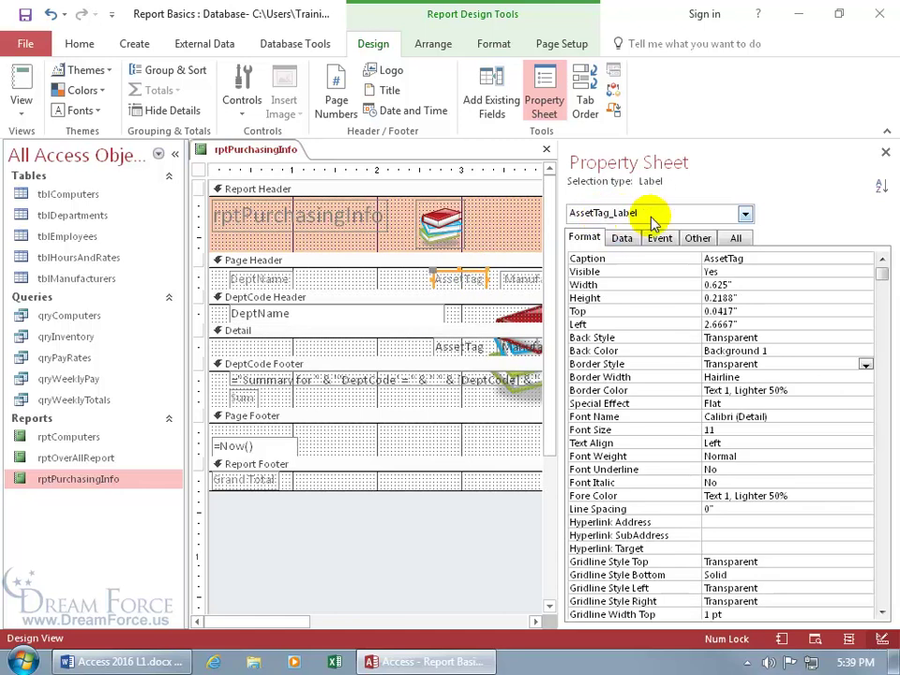
pyautogui.click(746, 215)
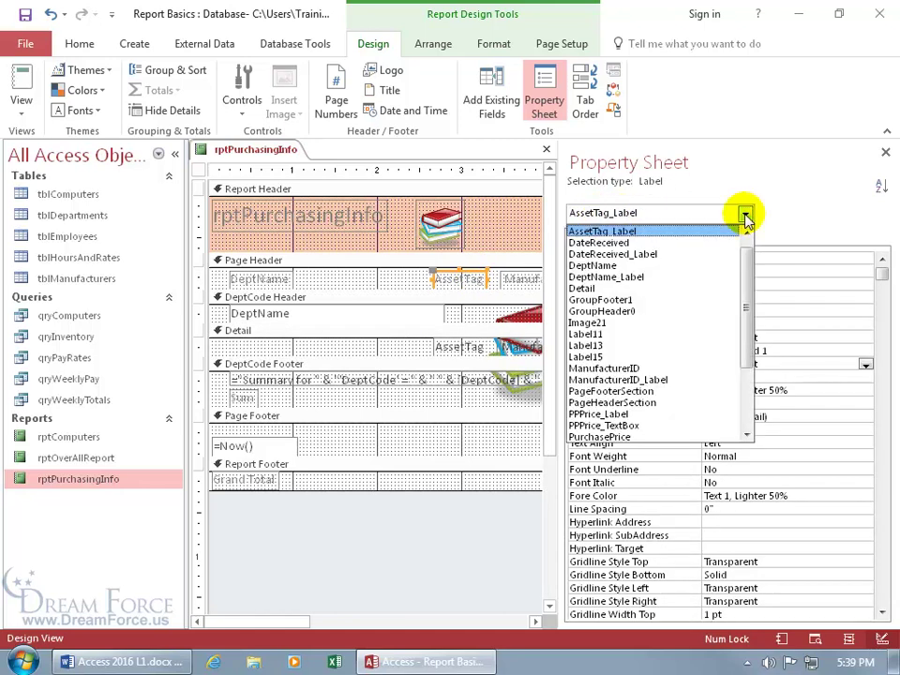
pyautogui.click(605, 289)
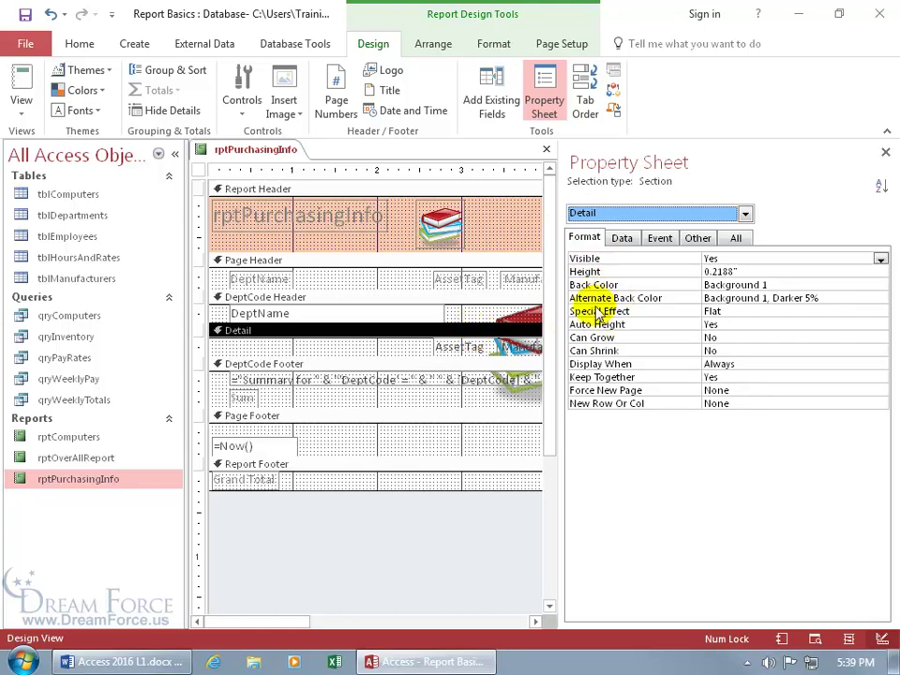
# Step: Set the Detail section's Alternate Back Color to Accent 2, Darker 25%
pyautogui.click(737, 239)
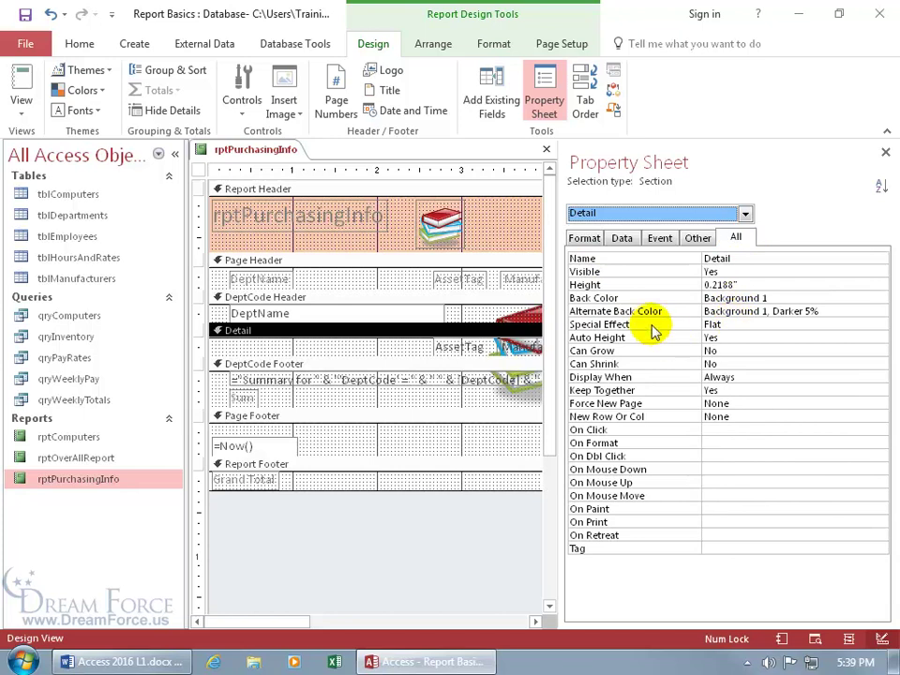
pyautogui.click(585, 239)
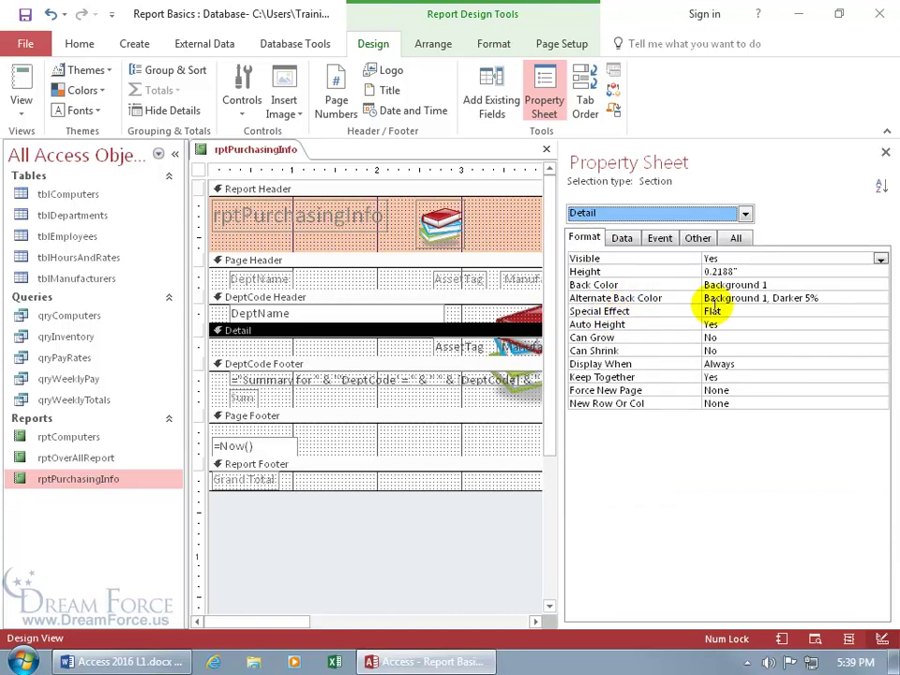
pyautogui.click(834, 297)
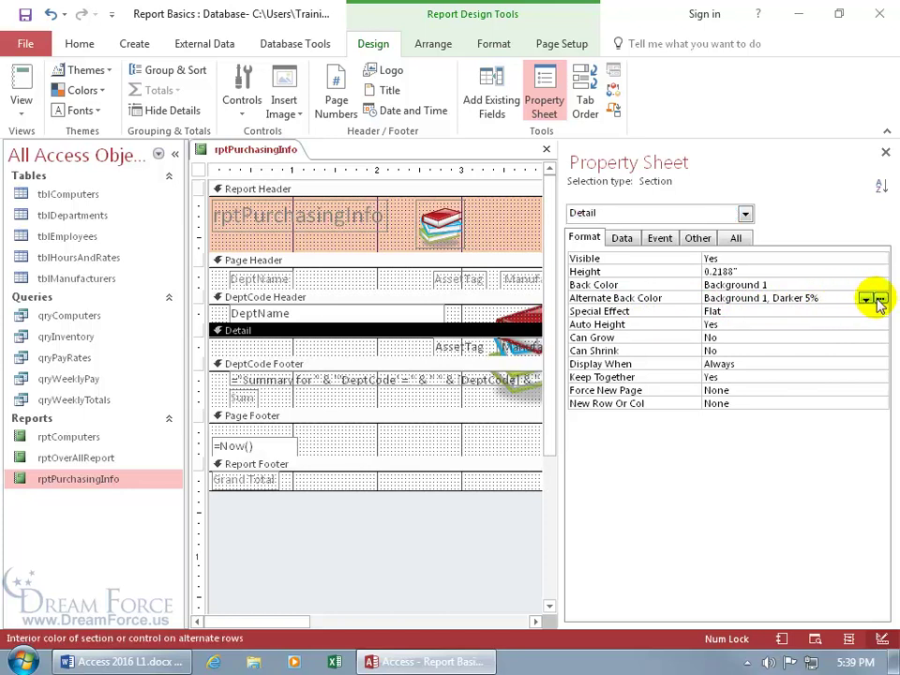
pyautogui.click(865, 299)
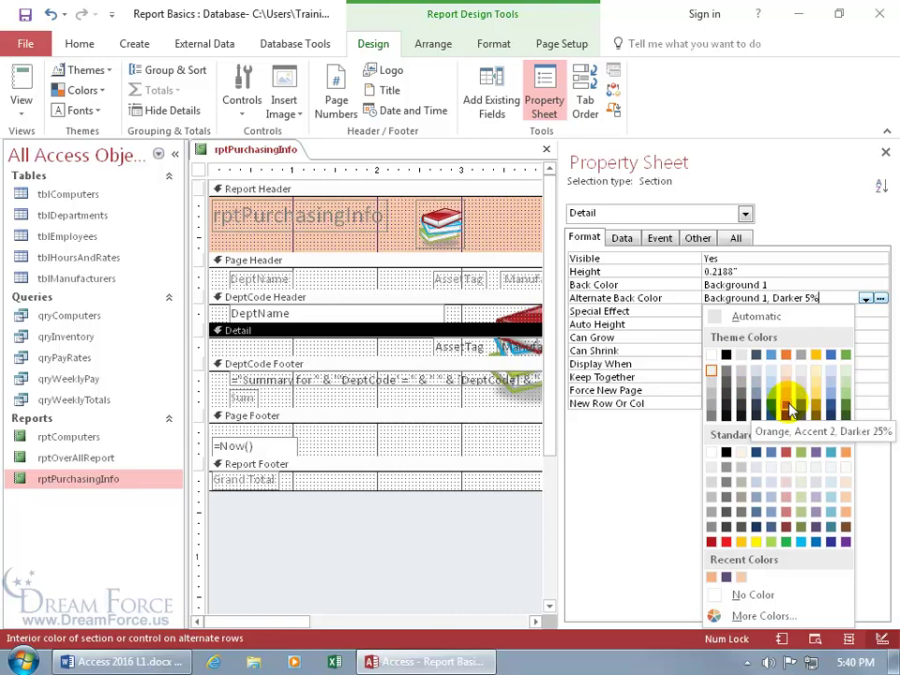
pyautogui.click(789, 407)
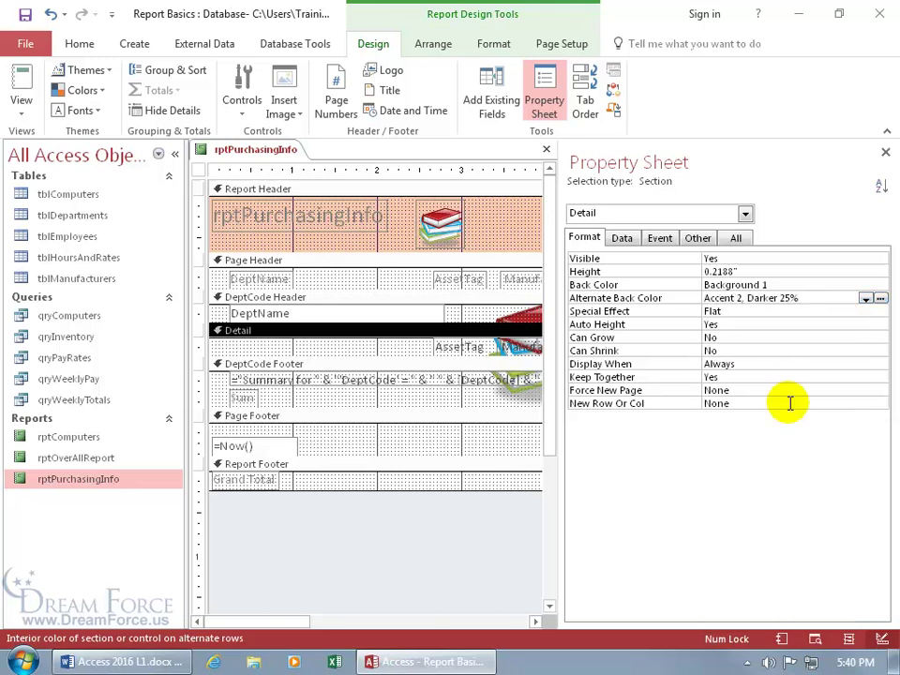
# Step: Check the orange banded rows in Print Preview, then set the Detail section's Alternate Back Color to No Color in Design View
pyautogui.rightClick(239, 157)
pyautogui.click(253, 296)
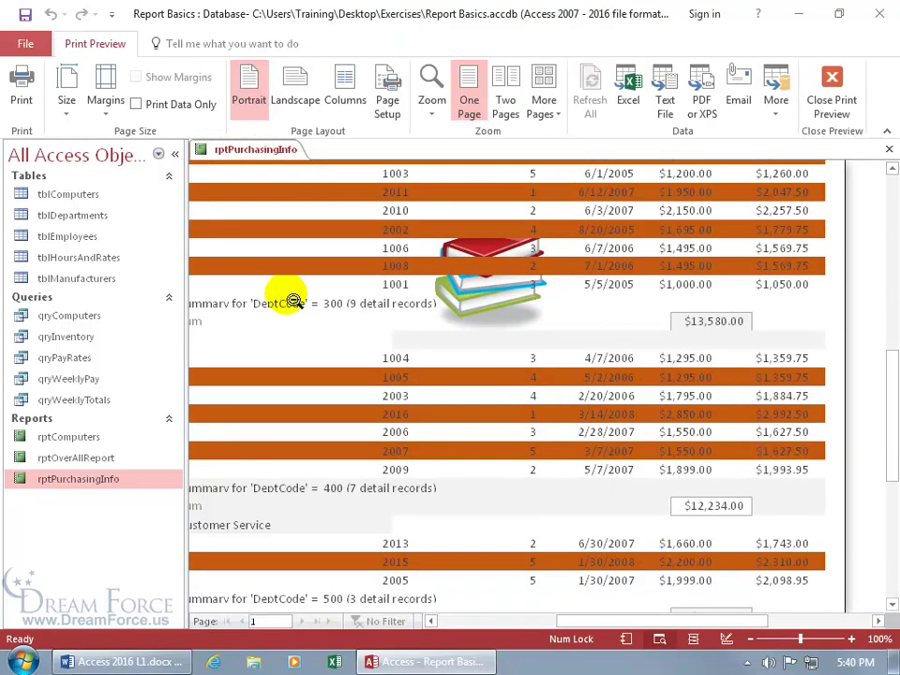
pyautogui.rightClick(240, 153)
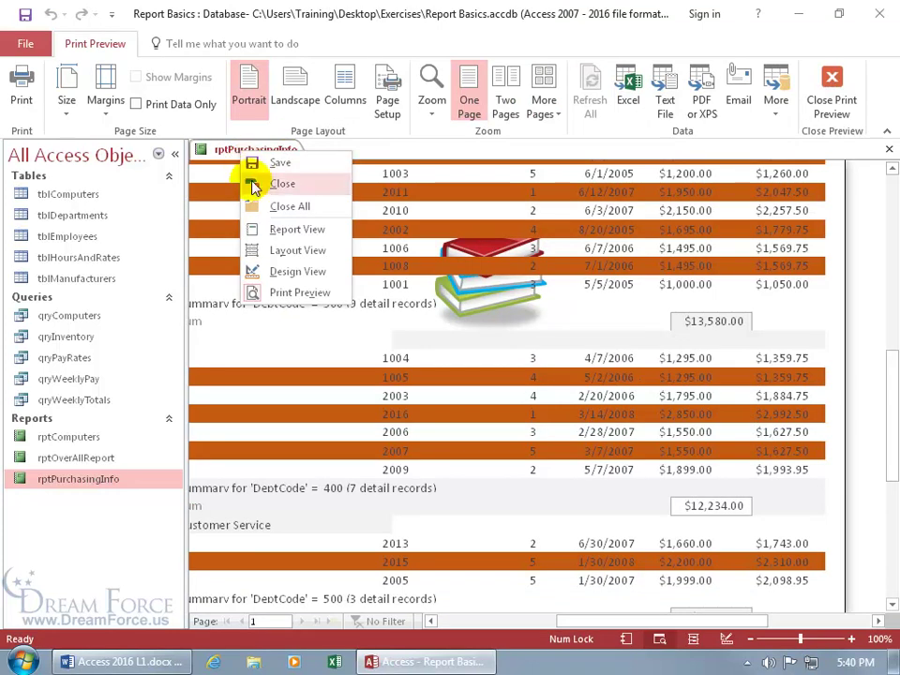
pyautogui.click(277, 271)
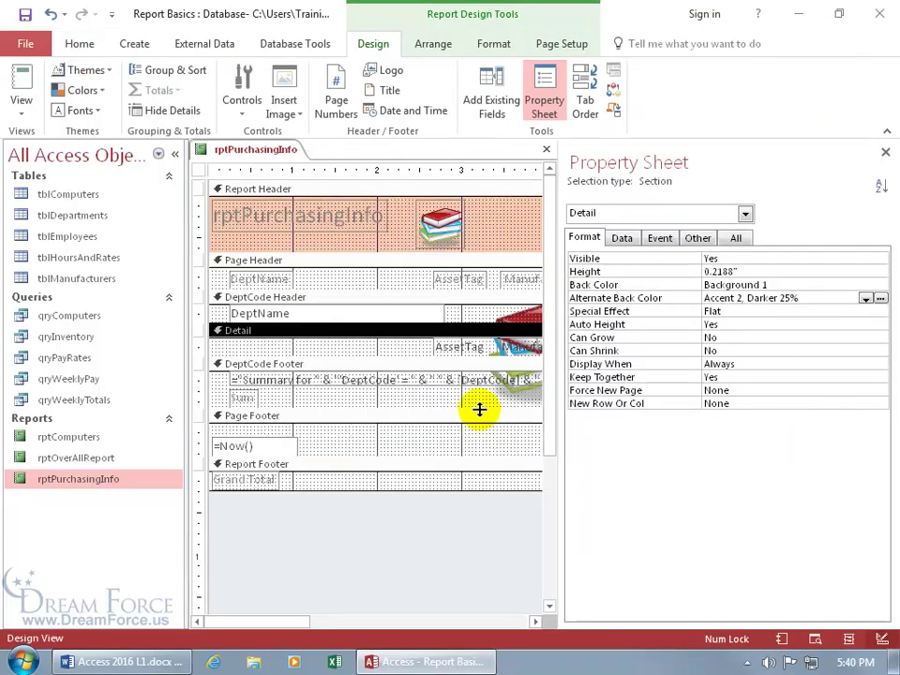
pyautogui.click(865, 298)
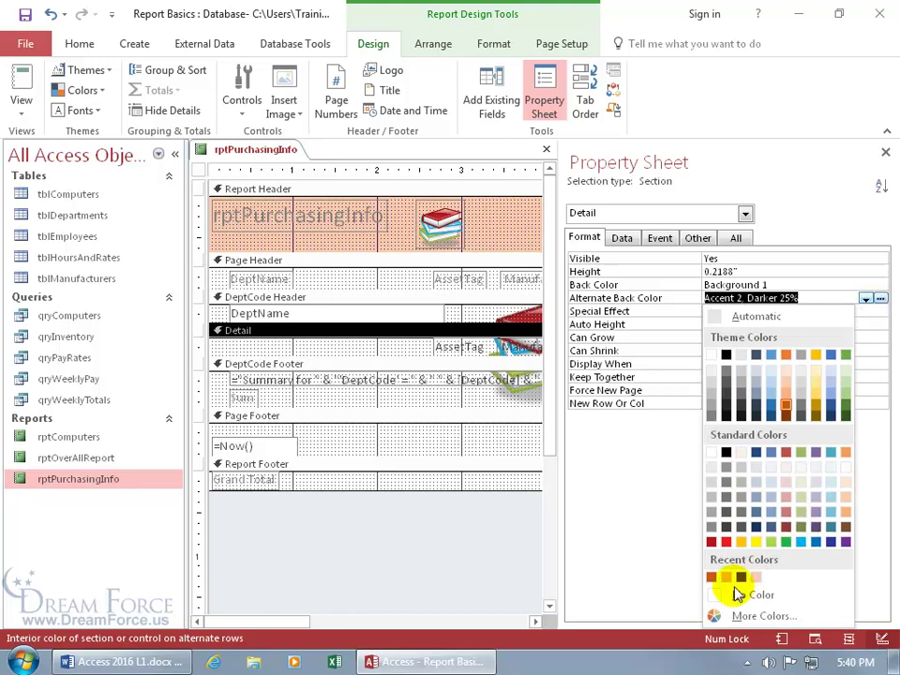
pyautogui.click(736, 596)
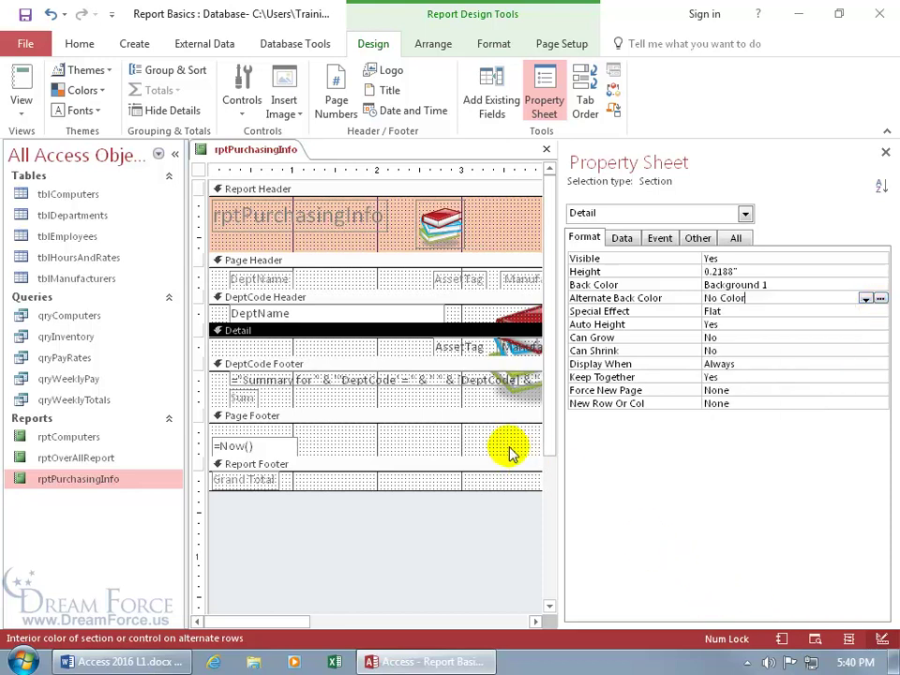
# Step: Show rptPurchasingInfo in Print Preview with plain, unbanded detail rows
pyautogui.rightClick(274, 151)
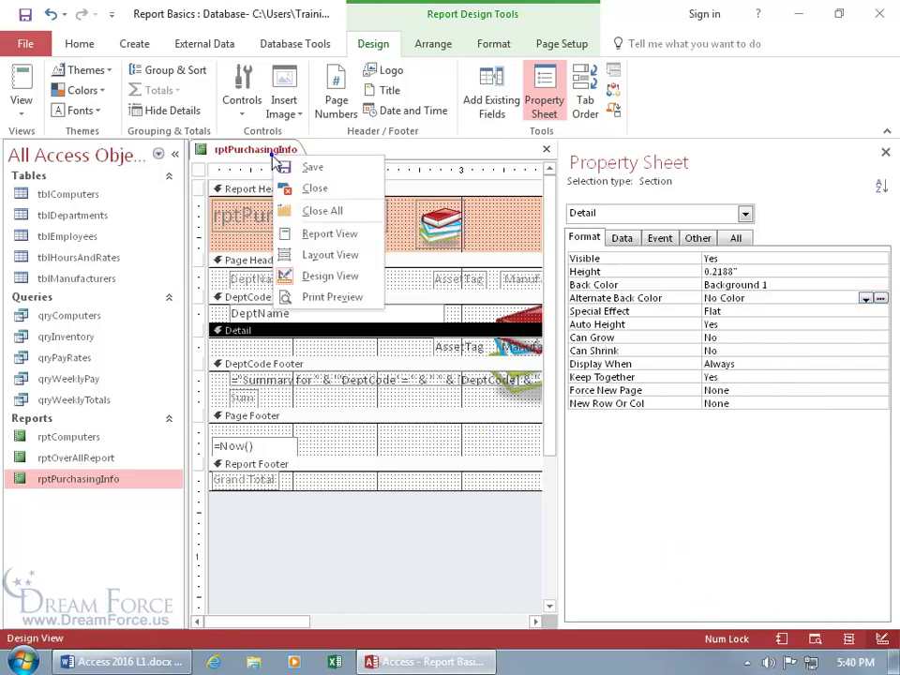
pyautogui.click(321, 297)
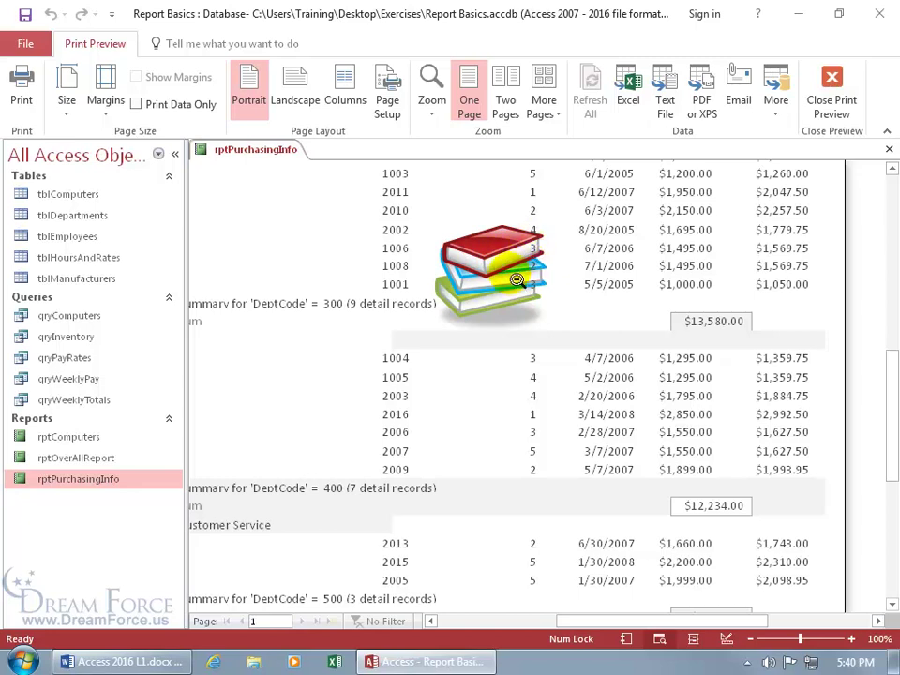
# Step: Zoom out to show the full first page of rptPurchasingInfo with the books background
pyautogui.click(513, 286)
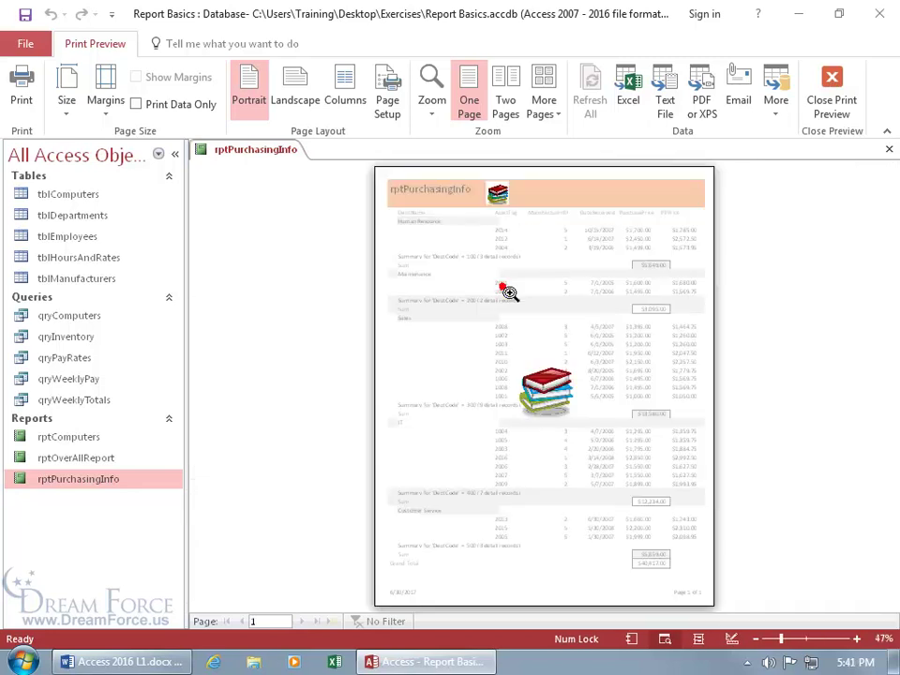
pyautogui.click(542, 382)
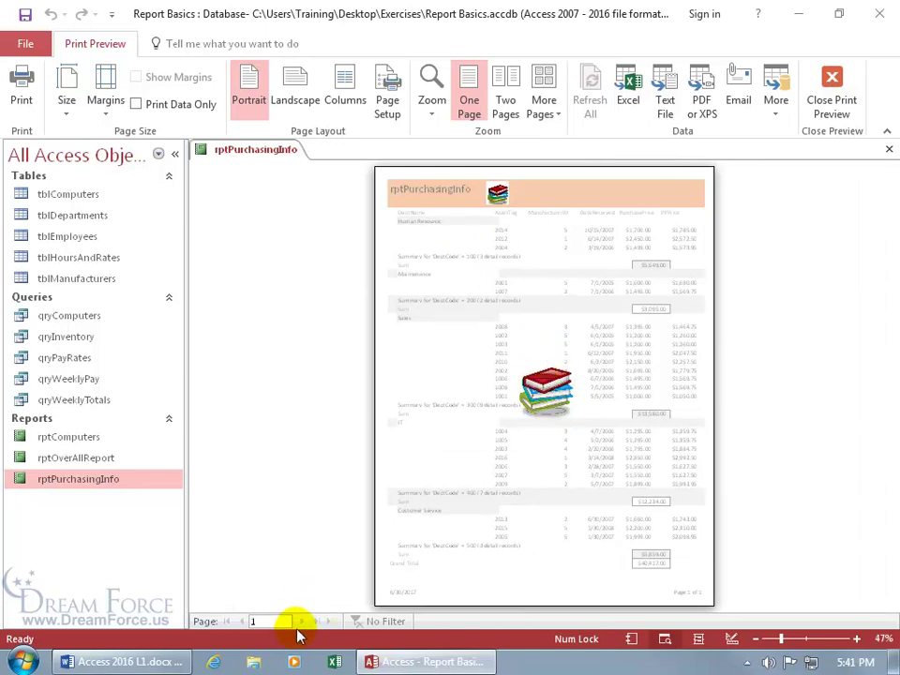